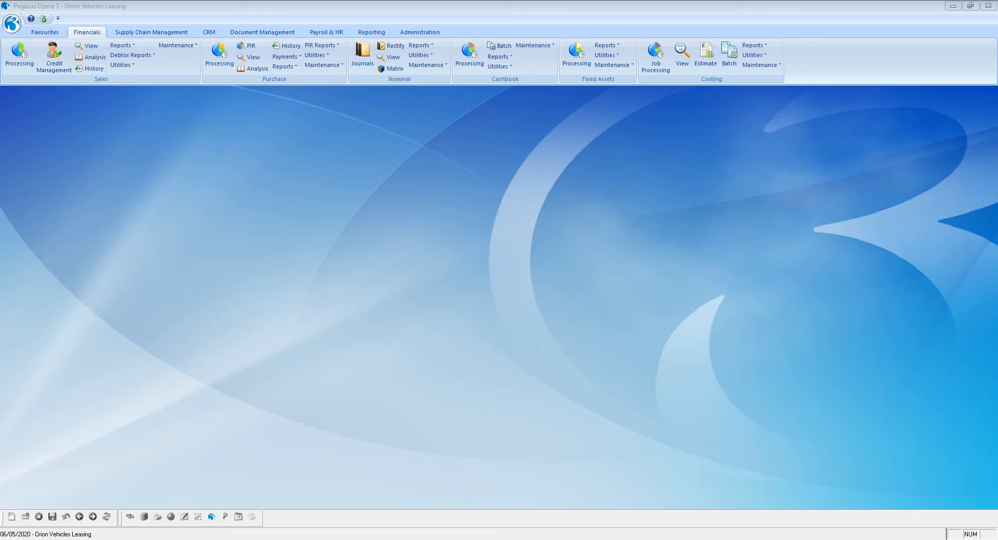
Open Cashbook Processing and view the details of the C325 Euro Bank Account
left_click(467, 59)
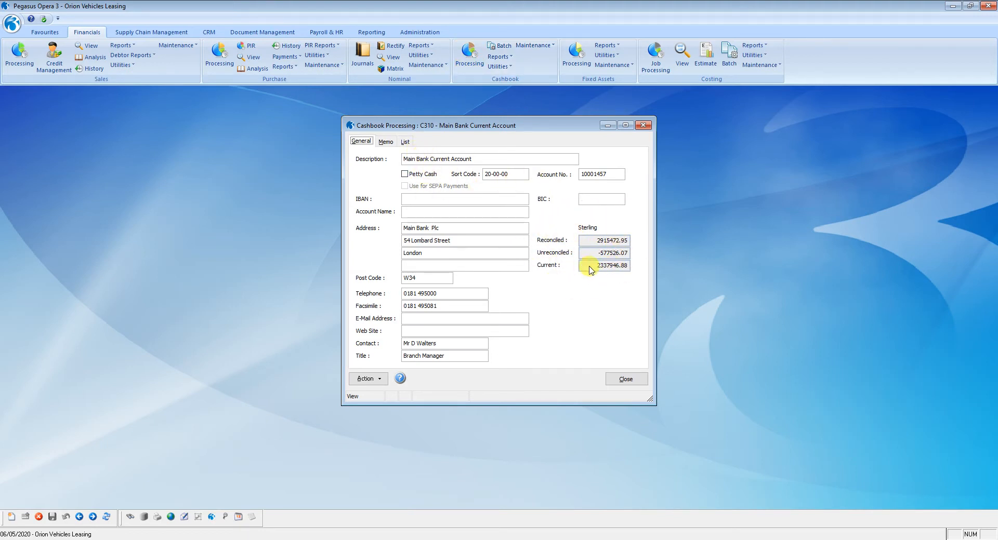
left_click(405, 142)
left_click(405, 195)
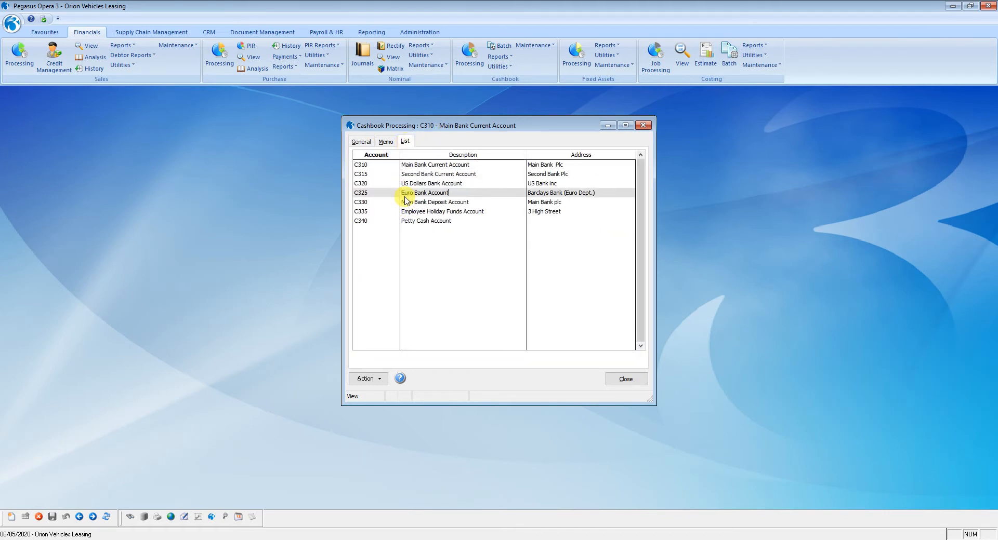
left_click(361, 141)
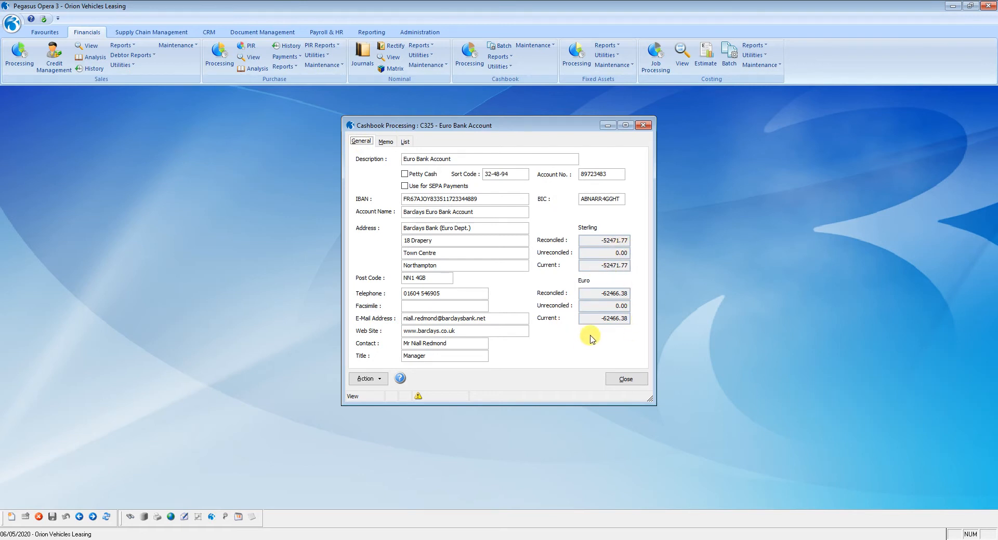
Switch back to the C310 Main Bank Current Account and view its general details
left_click(405, 141)
left_click(429, 166)
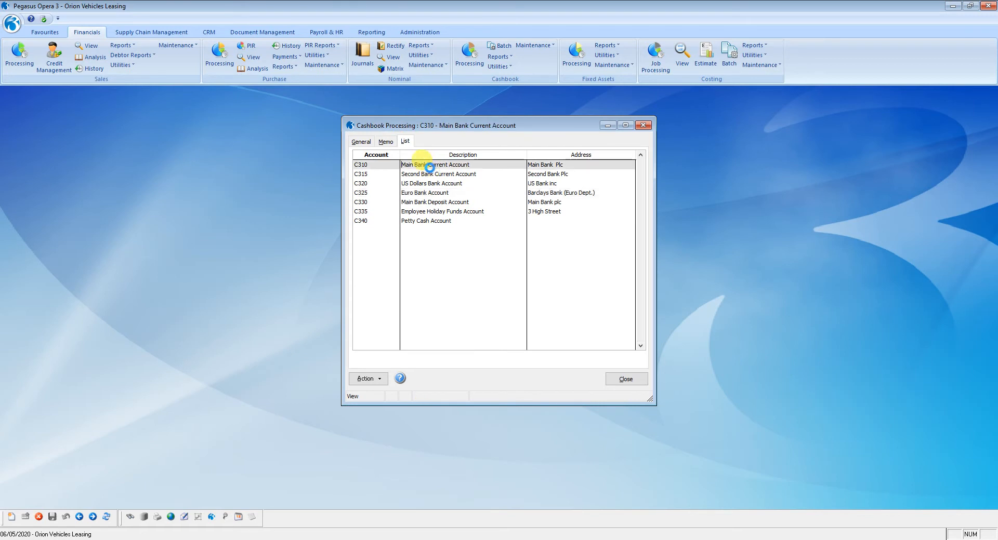
left_click(361, 140)
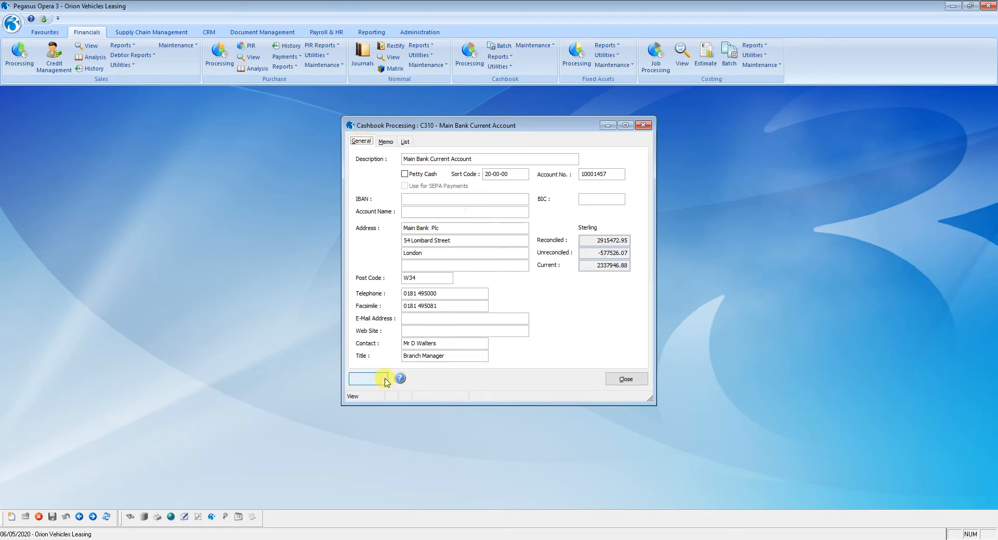
Open the recurring entries for the Main Bank Current Account and enlarge their window
left_click(366, 381)
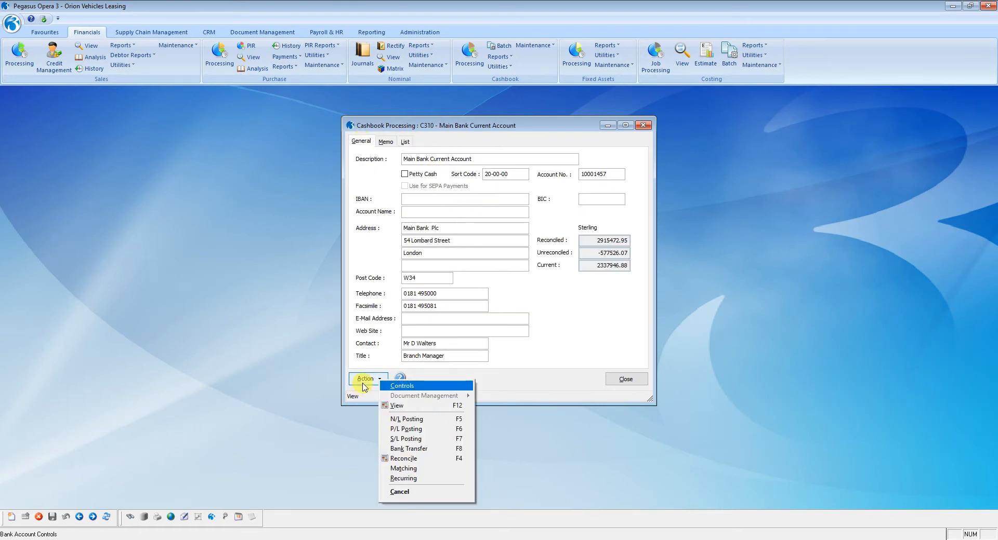
left_click(408, 478)
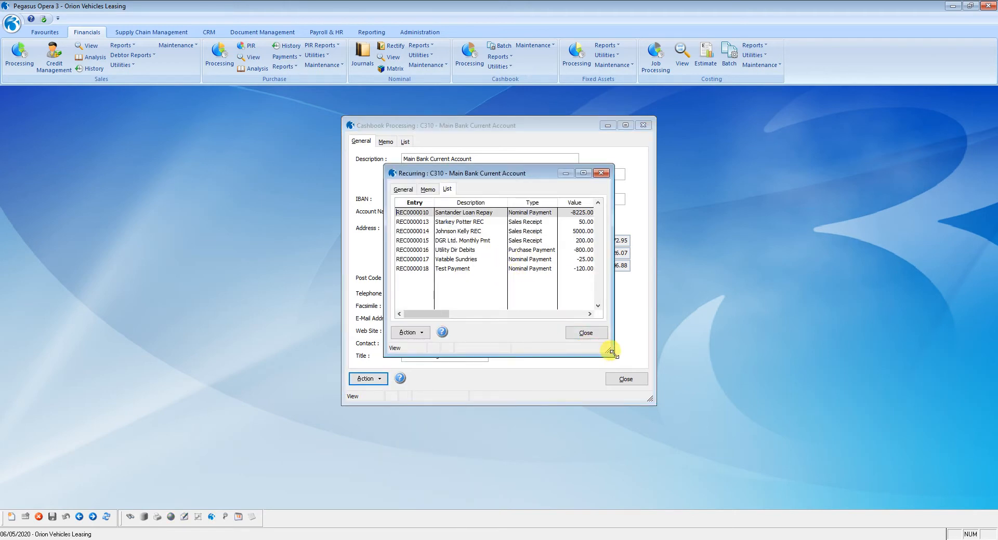
left_click_drag(607, 350, 802, 425)
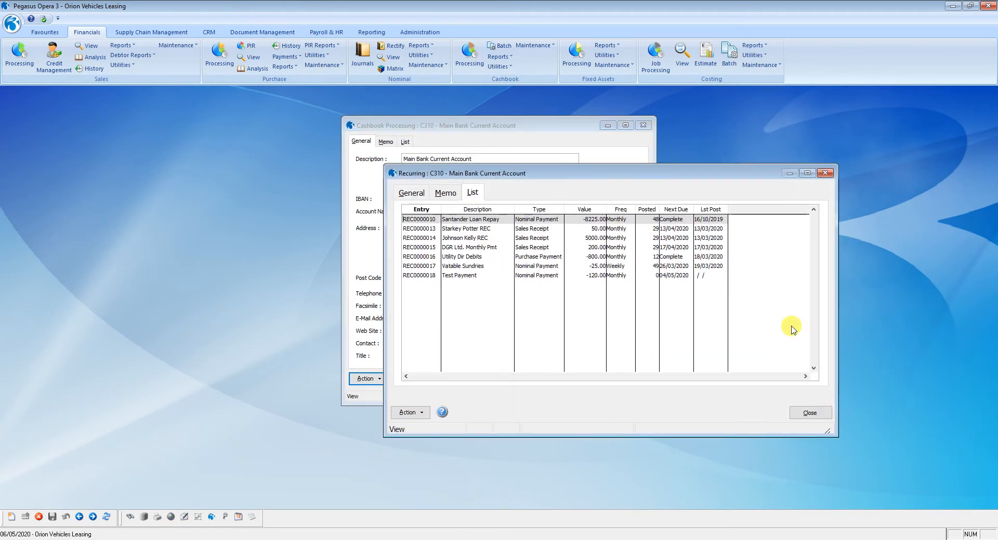
left_click_drag(680, 177, 592, 128)
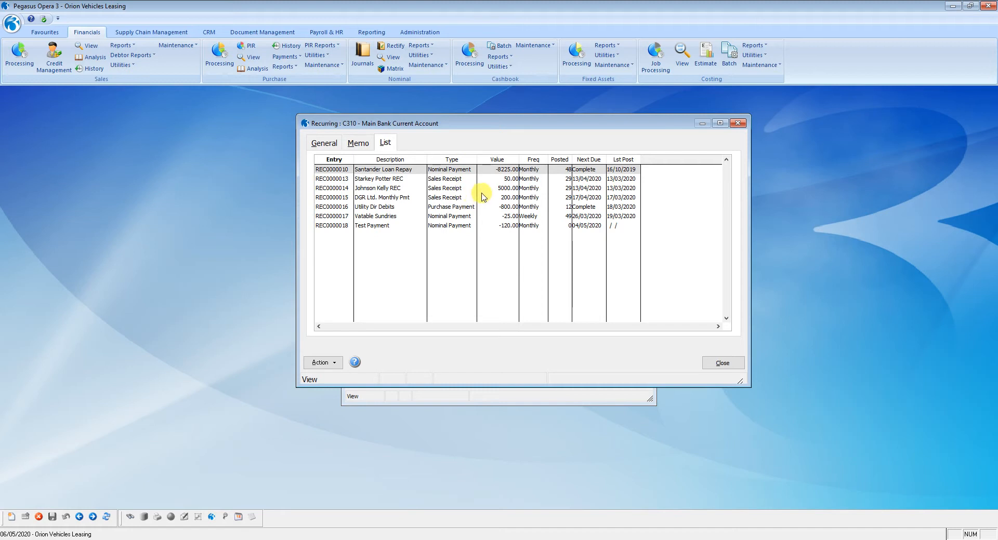
left_click(526, 180)
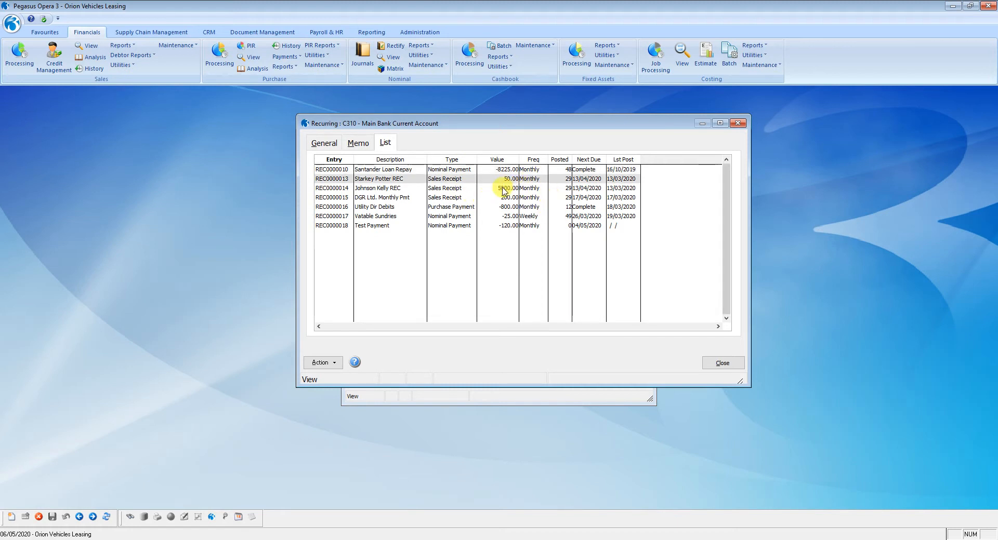
left_click(519, 188)
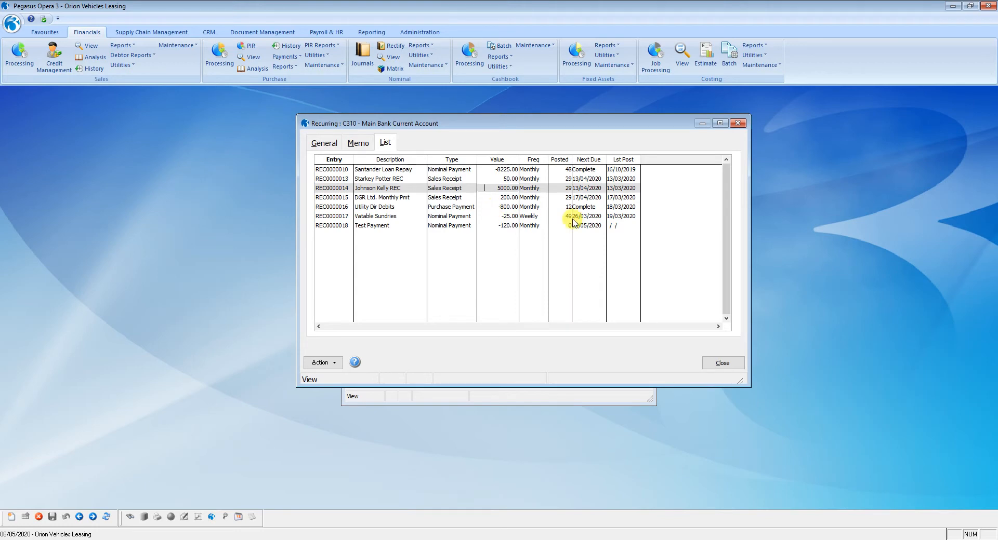
left_click(723, 362)
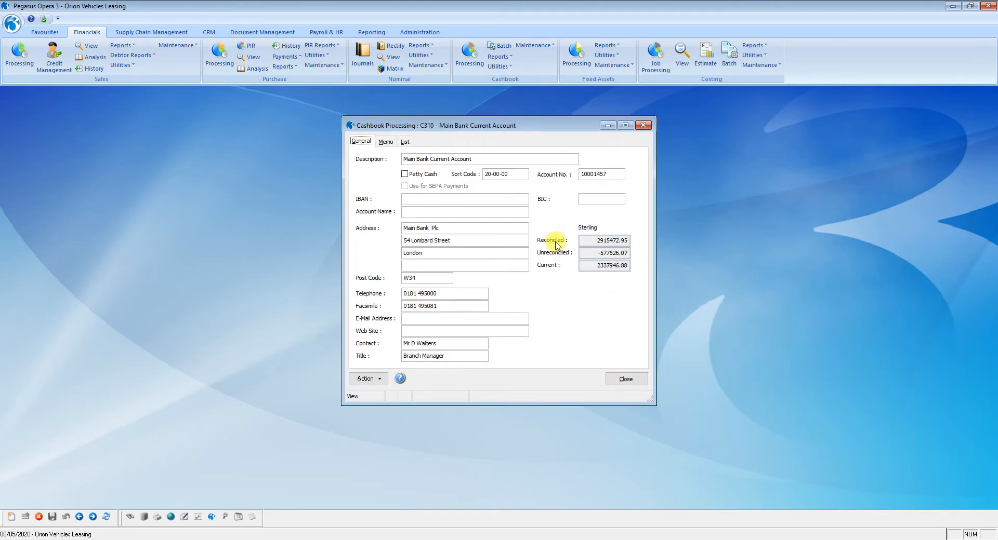
left_click(627, 379)
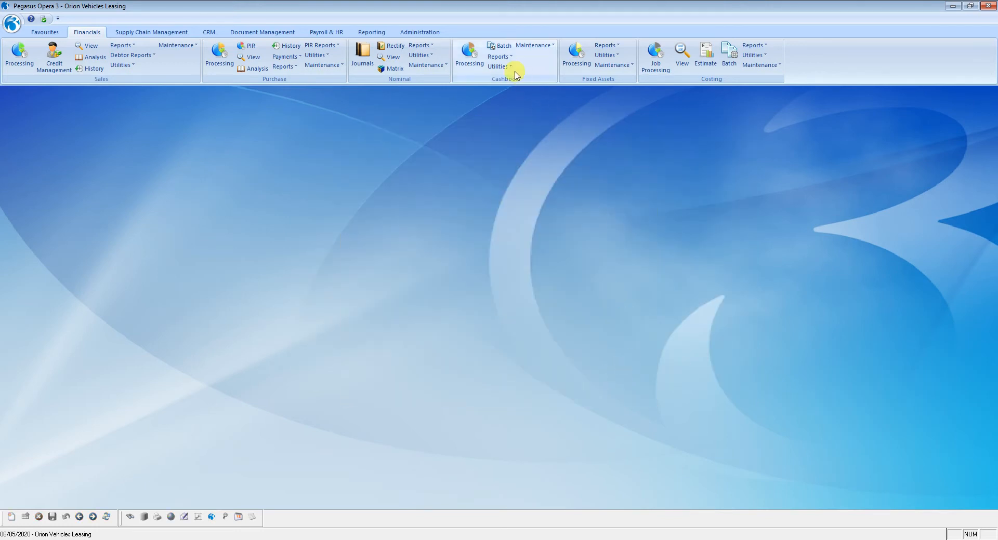
Run the cashbook Bank Account List report to screen and close the preview
left_click(502, 58)
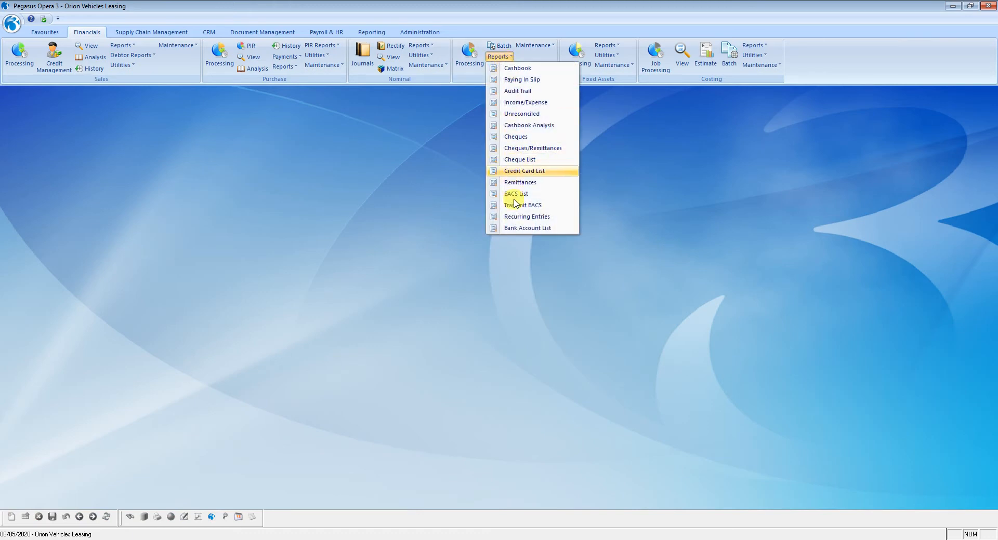
left_click(522, 230)
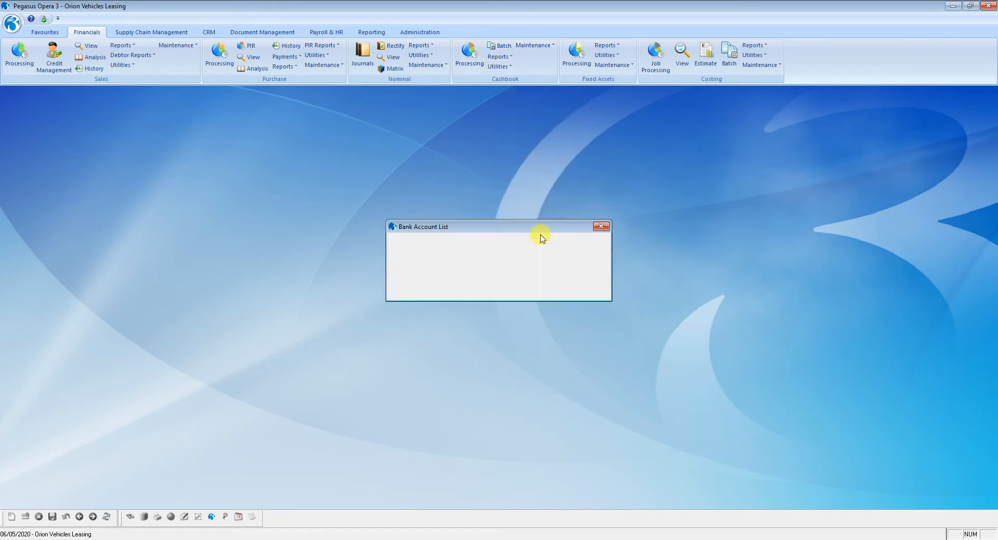
left_click(550, 294)
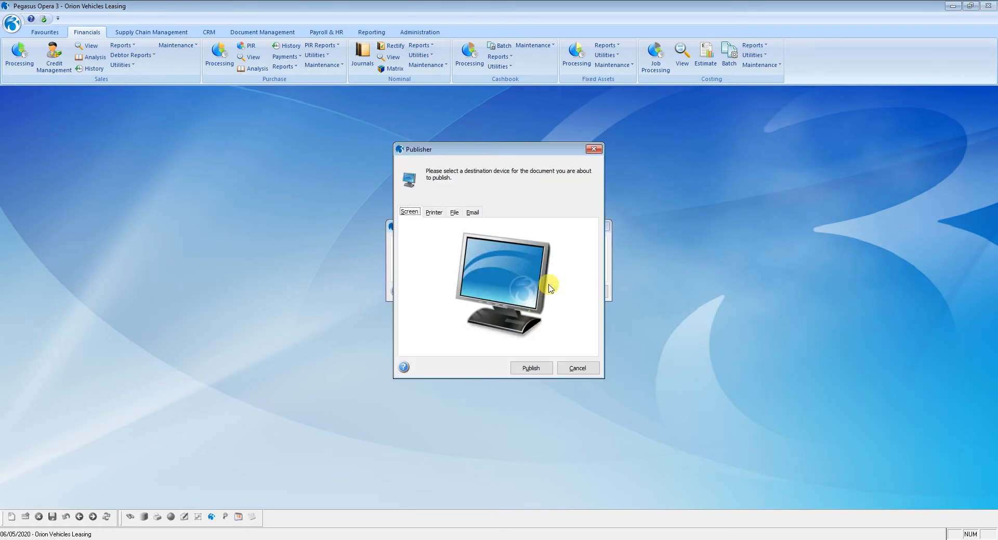
left_click(529, 363)
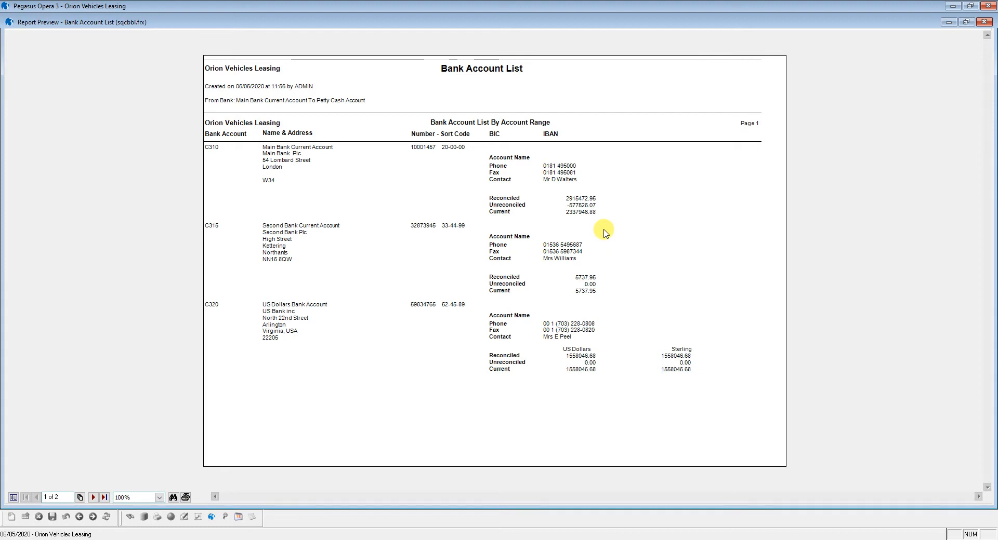
key("Escape")
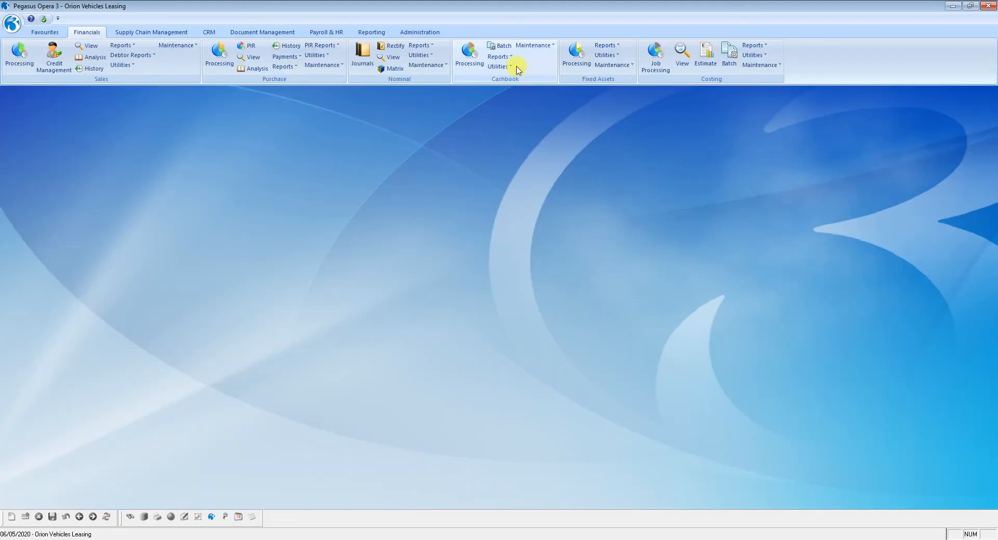
Run the cashbook Recurring Entries report for all bank accounts to screen and close the preview
left_click(500, 57)
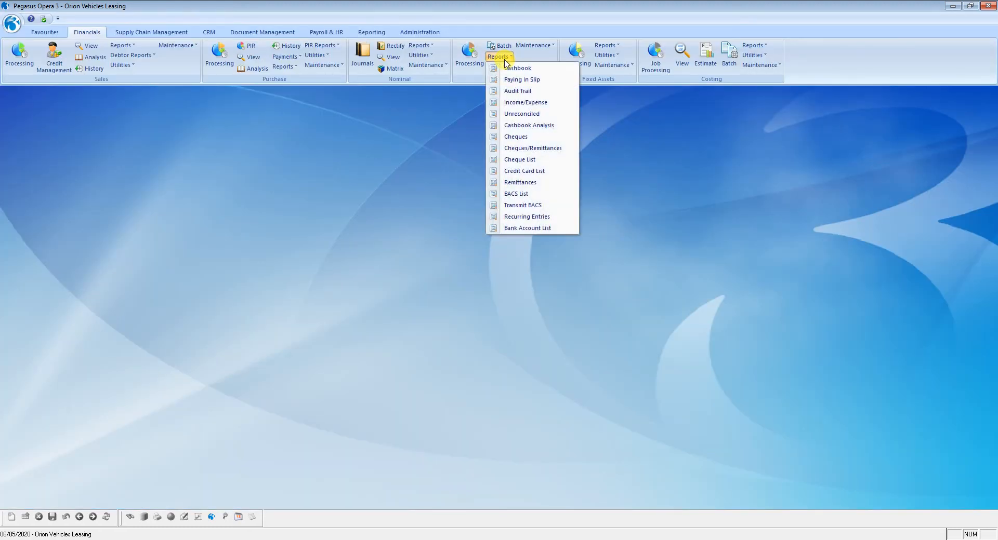
left_click(529, 216)
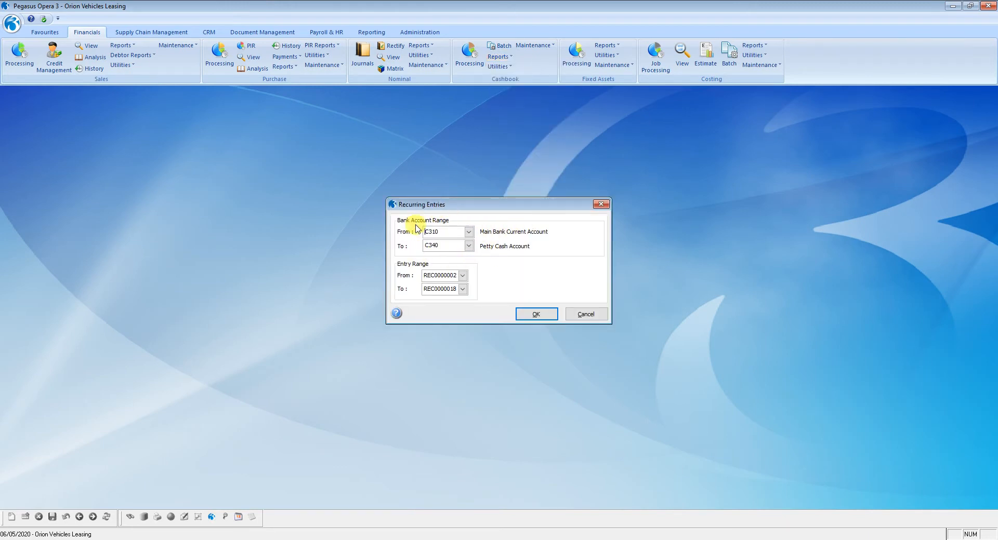
left_click(540, 315)
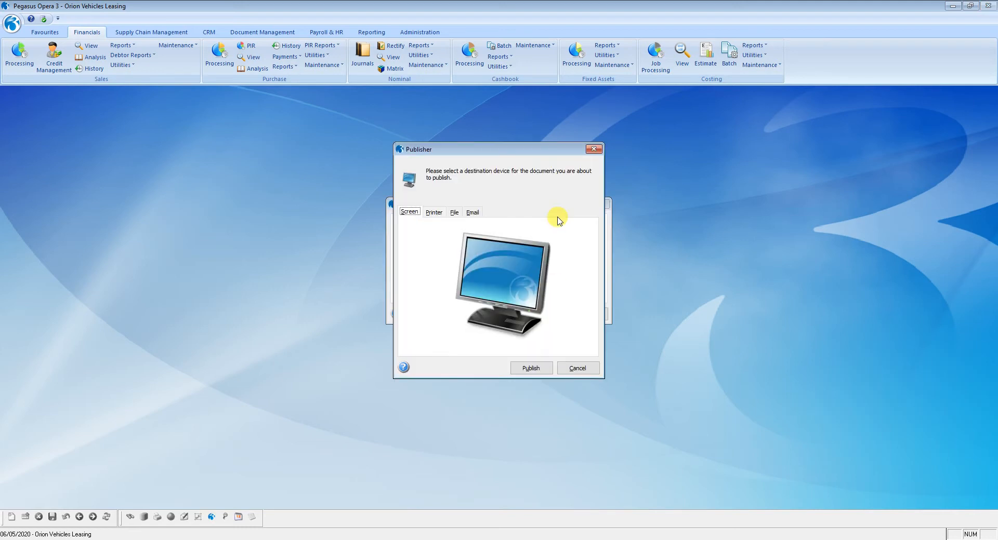
left_click(530, 368)
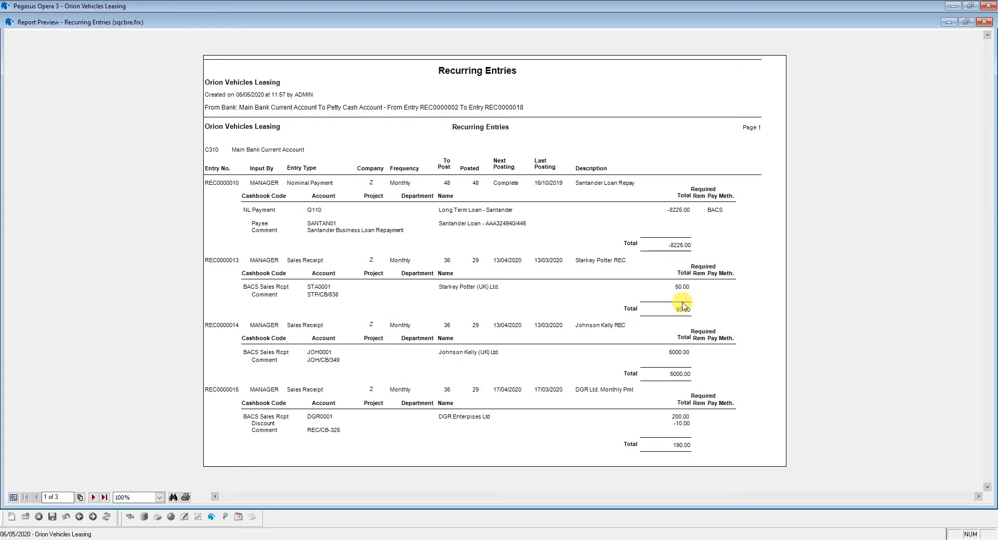
left_click(984, 22)
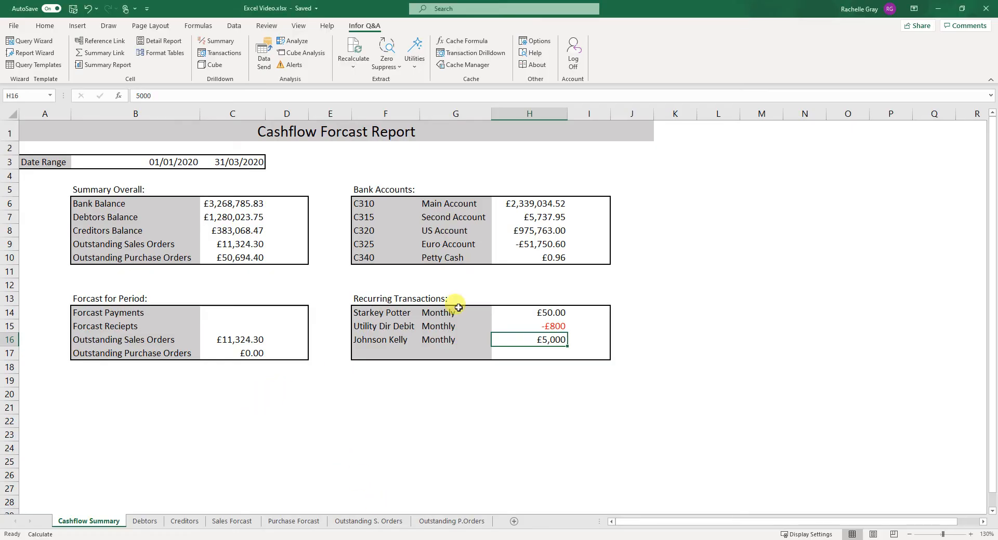
Review the recurring transaction amounts in the Excel Cashflow Forcast Report sheet, then minimise Excel
left_click(551, 313)
left_click(550, 327)
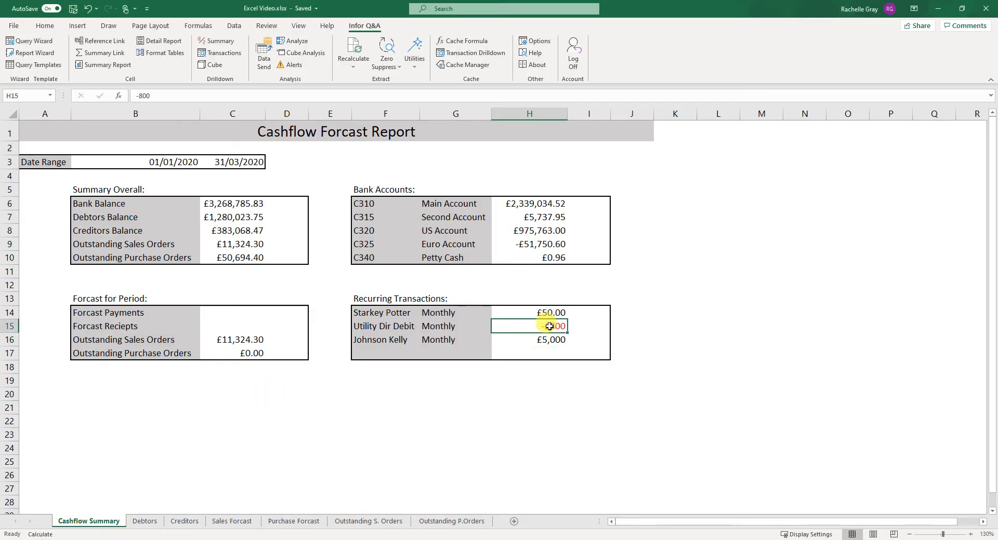
left_click(548, 341)
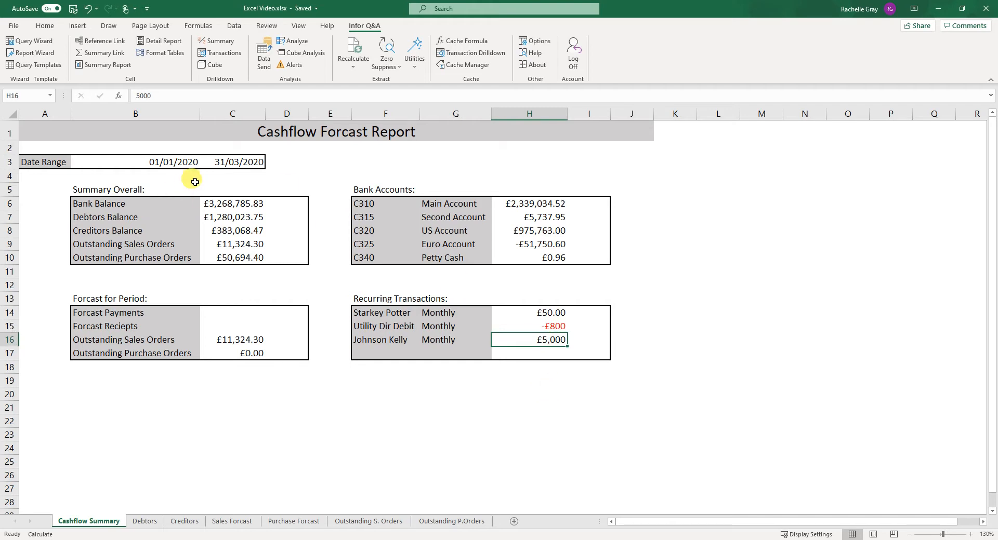
left_click_drag(367, 312, 595, 357)
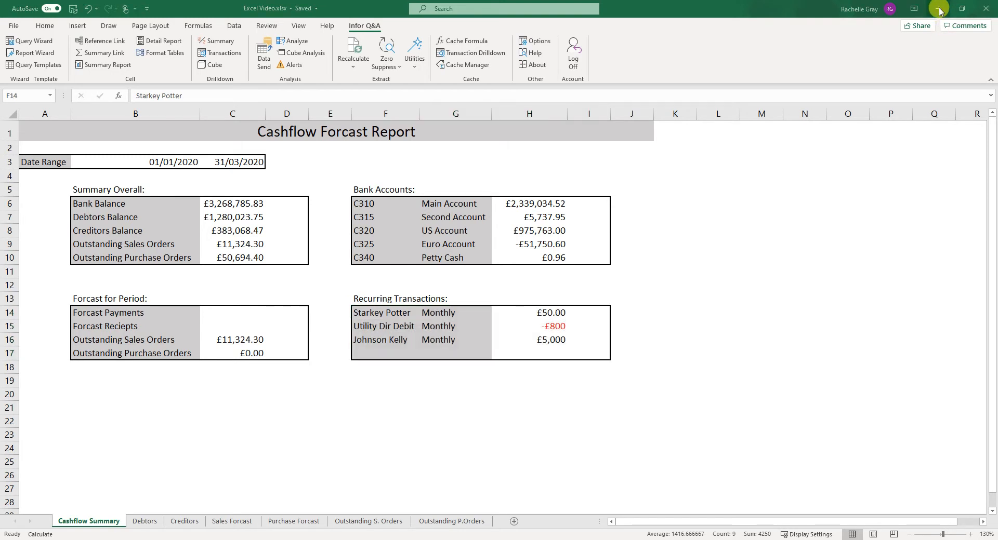
left_click(939, 10)
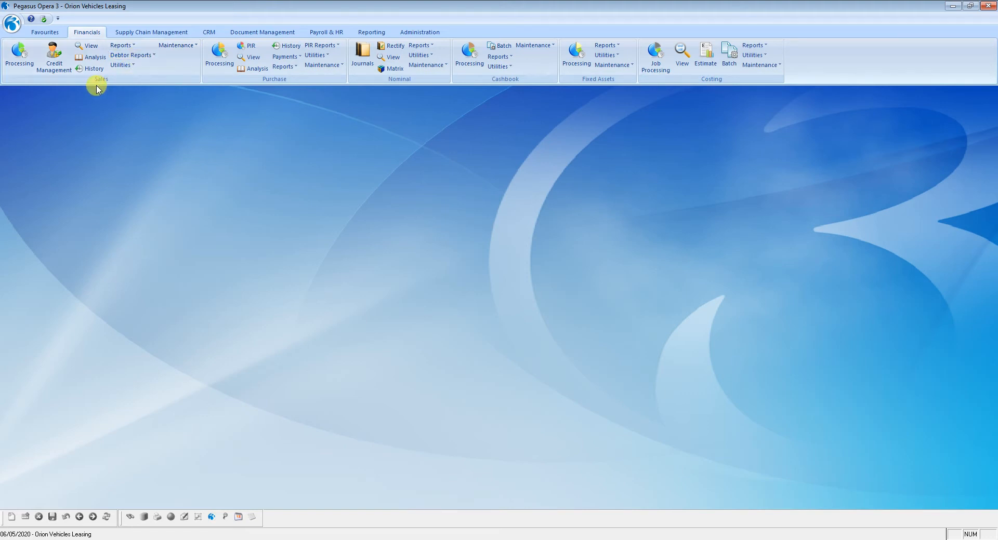
Open the Debtors Report and run it with Show Transactions ticked
left_click(130, 55)
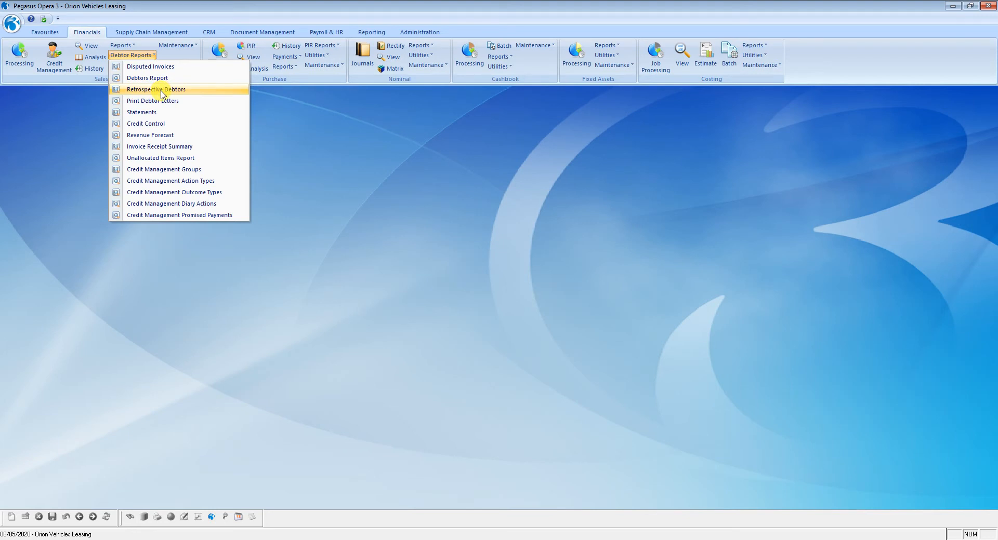
left_click(161, 78)
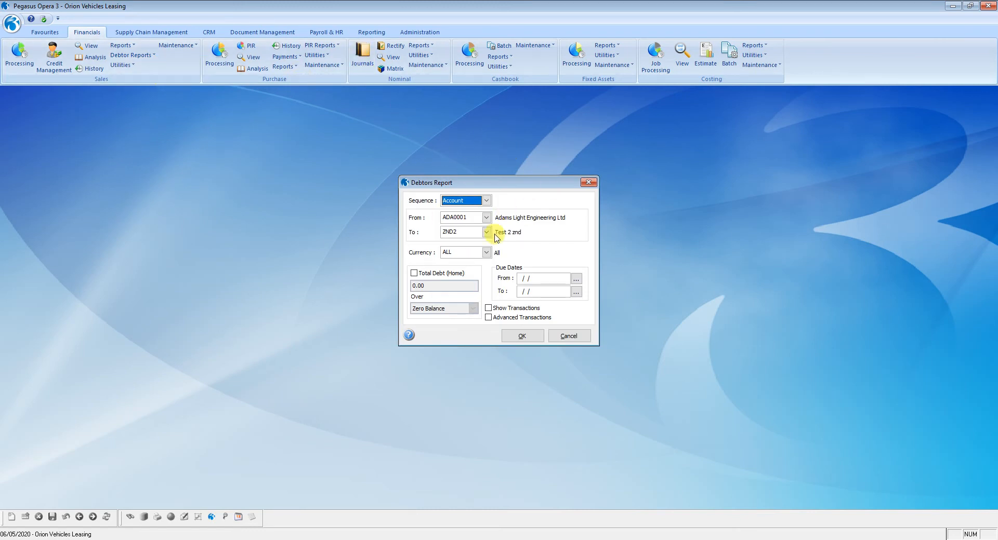
left_click(519, 280)
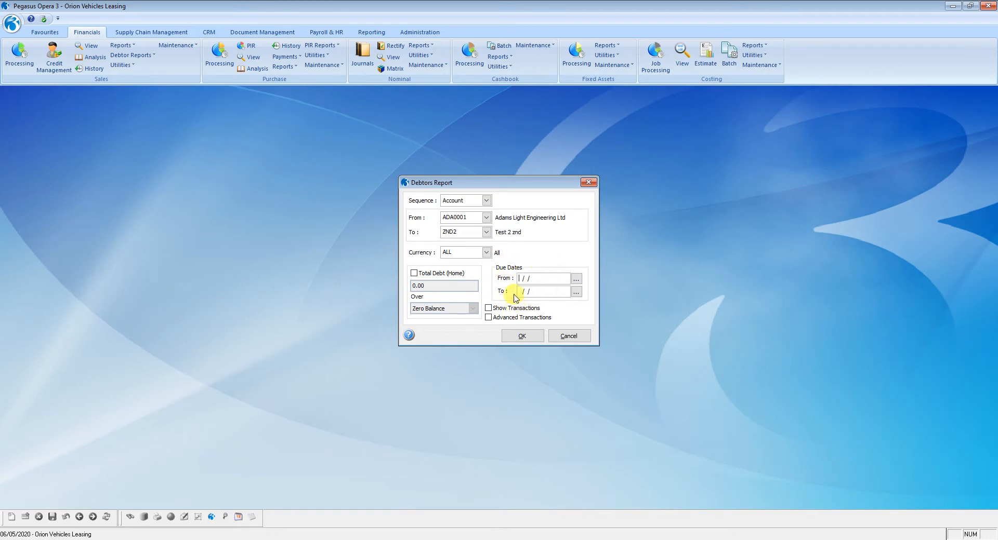
left_click(488, 309)
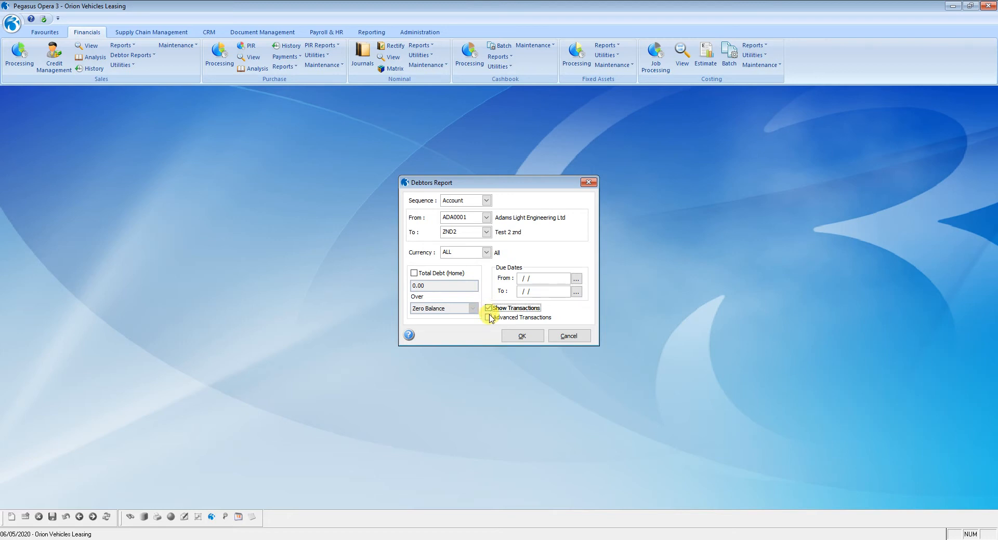
left_click(521, 337)
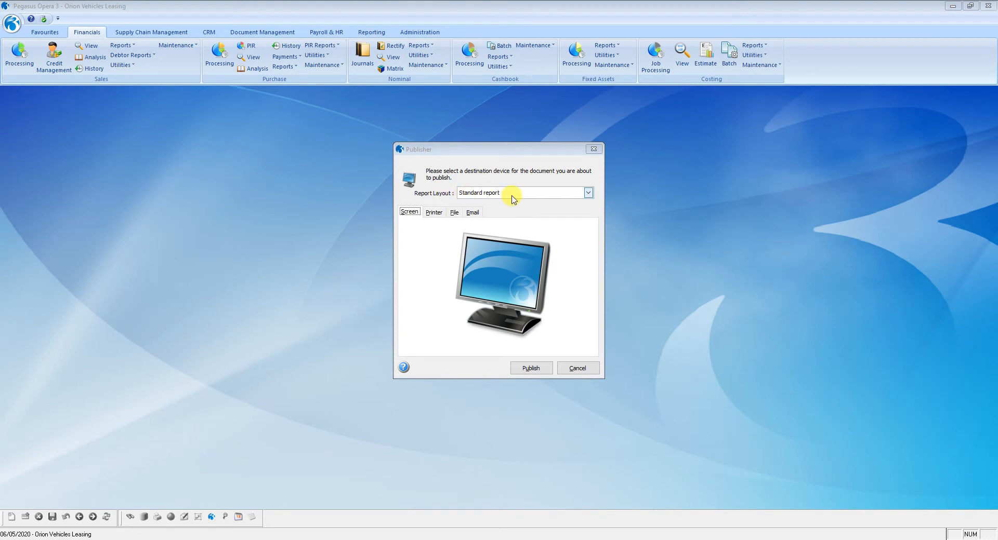
Publish the Debtors Report to an Excel file named DEBT using the Excel Report - With Transactions layout
left_click(589, 194)
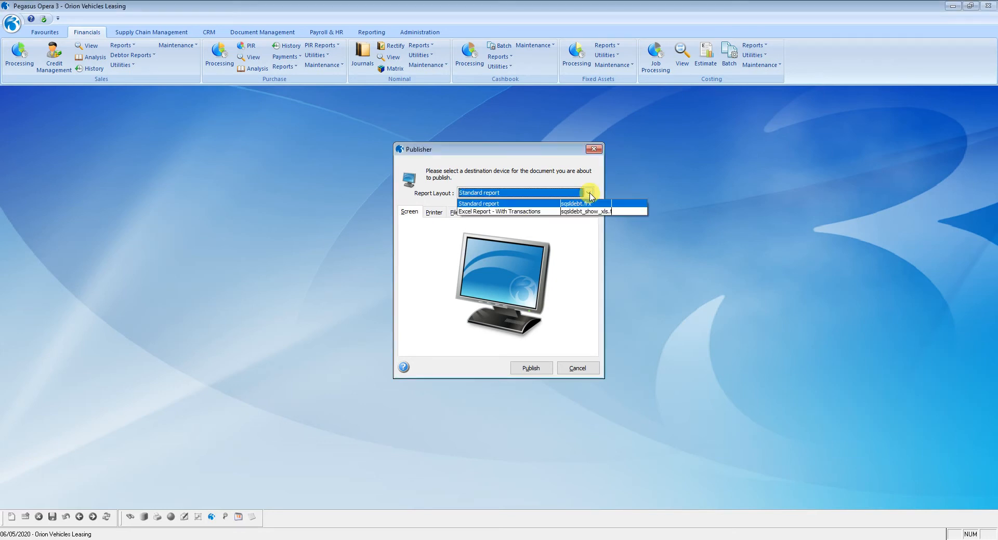
left_click(503, 212)
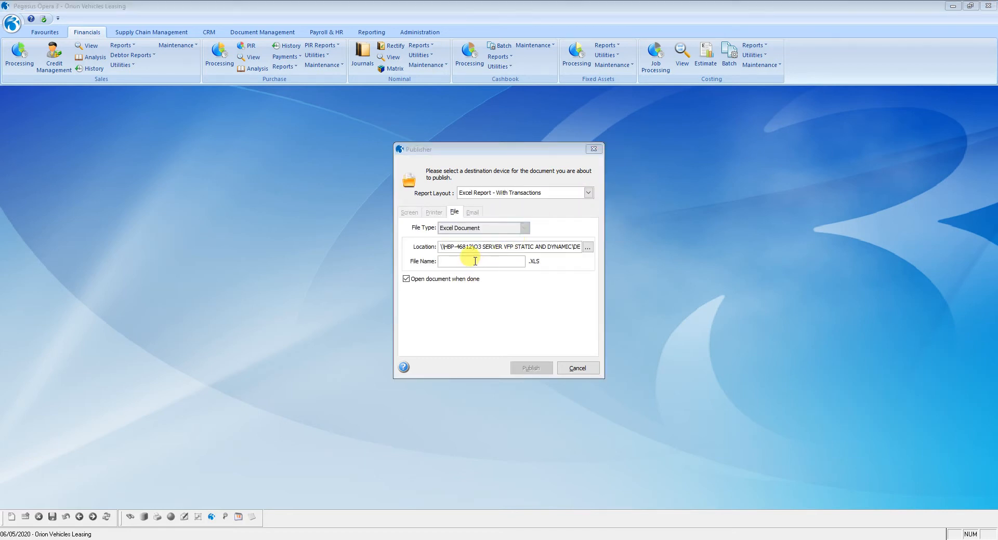
left_click(474, 261)
type("DE")
key("Caps_Lock")
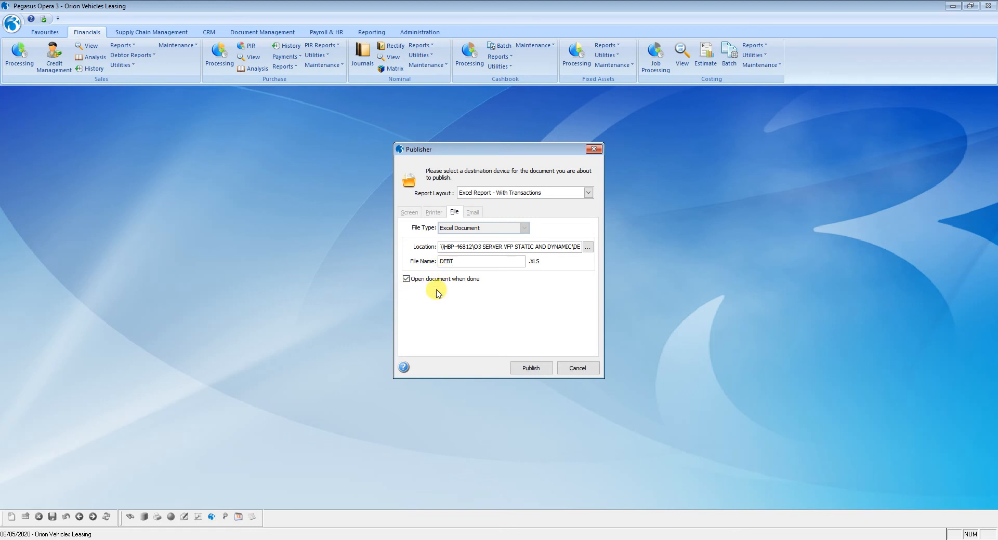
left_click(531, 369)
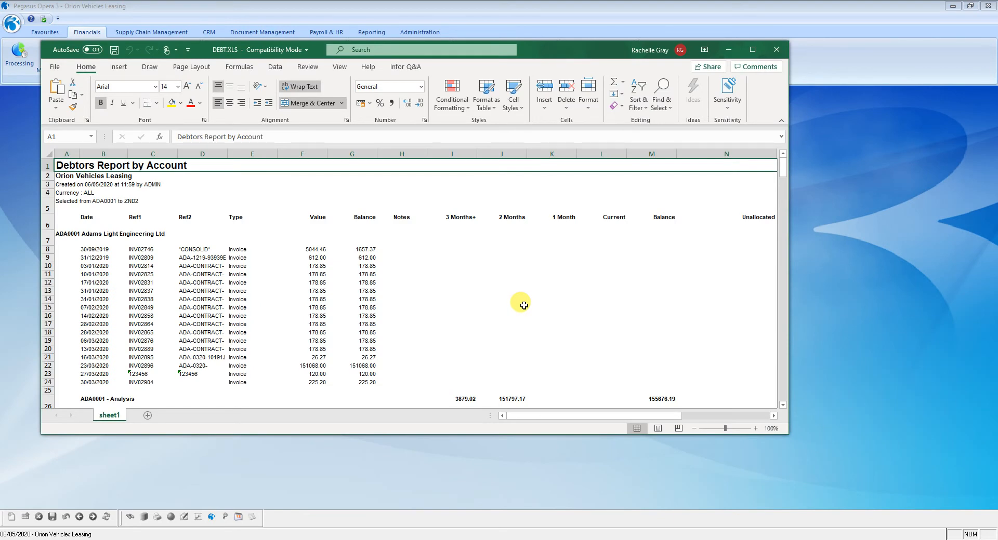
Review the debtor invoice values and aged balances in the DEBT workbook, then minimise Excel
left_click(752, 49)
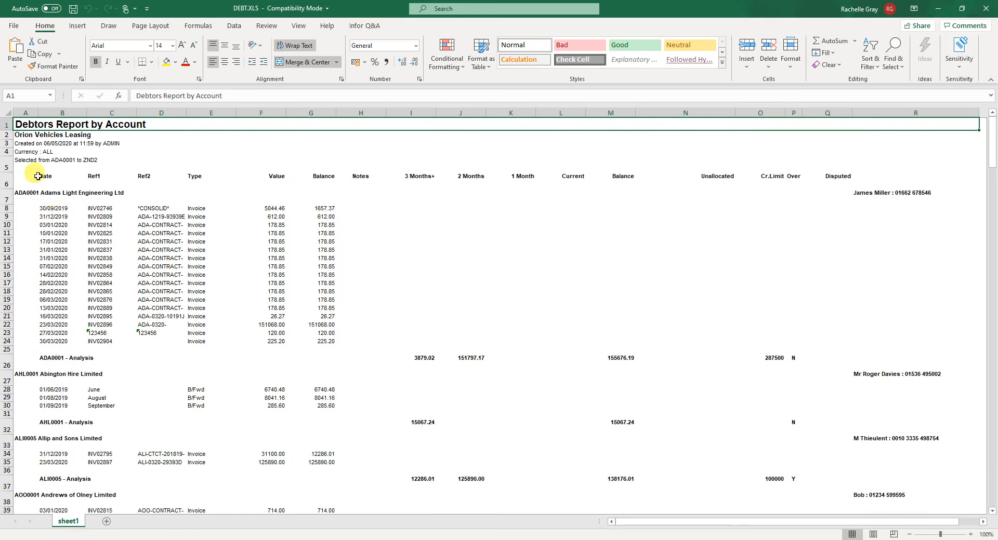
left_click(26, 193)
left_click(281, 208)
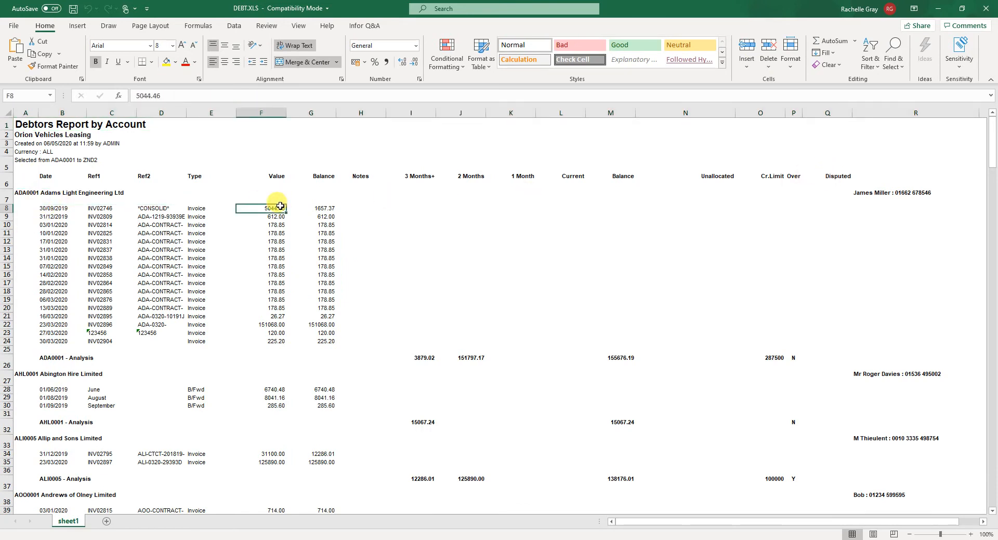
left_click(315, 208)
left_click(266, 233)
left_click(465, 358)
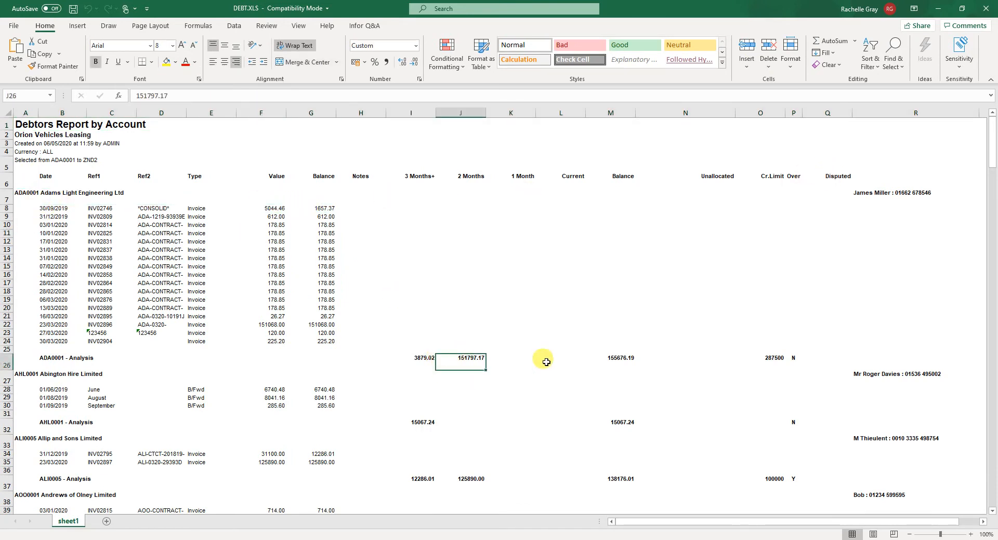
left_click(613, 358)
left_click(791, 358)
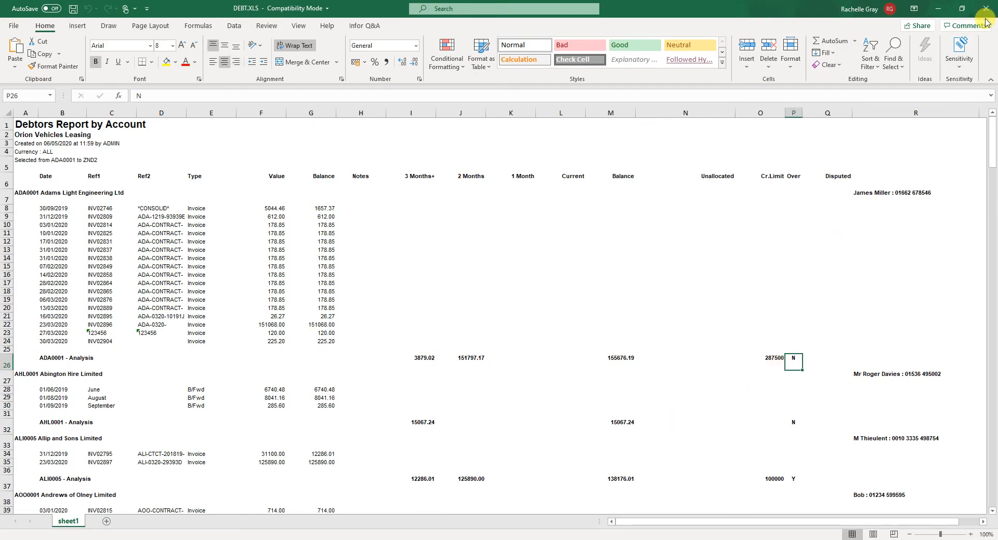
left_click(938, 8)
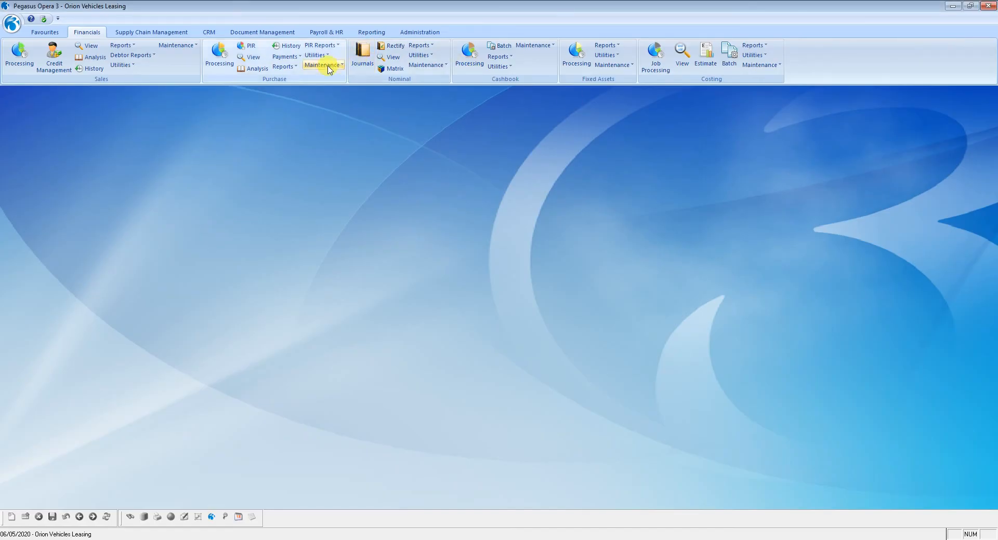
Run the purchase Creditors Report with Show Transactions ticked
left_click(284, 66)
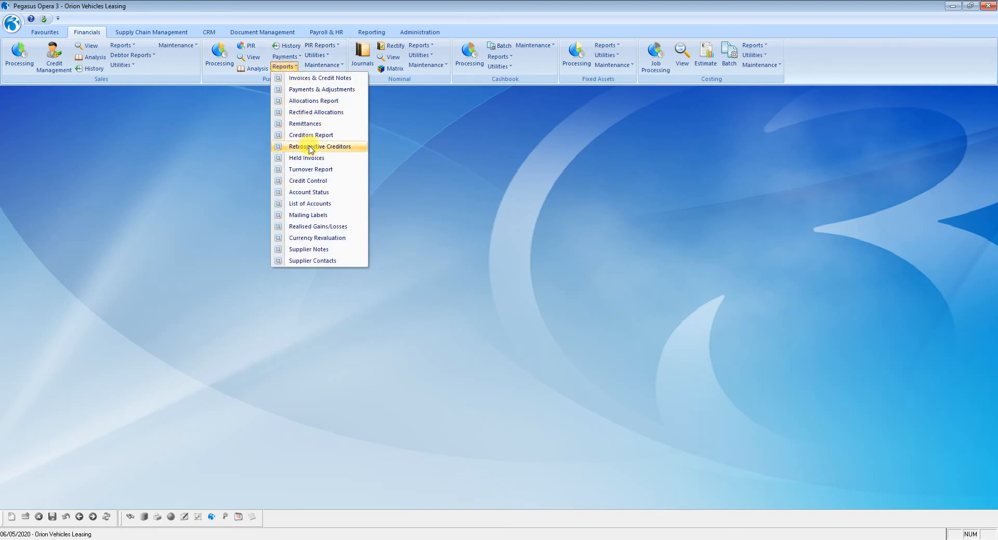
left_click(306, 136)
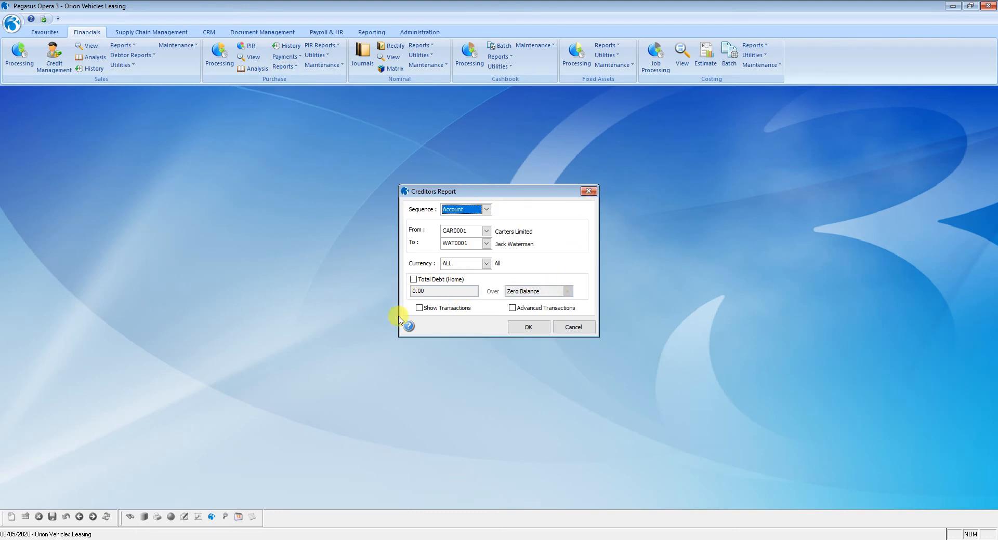
left_click(420, 308)
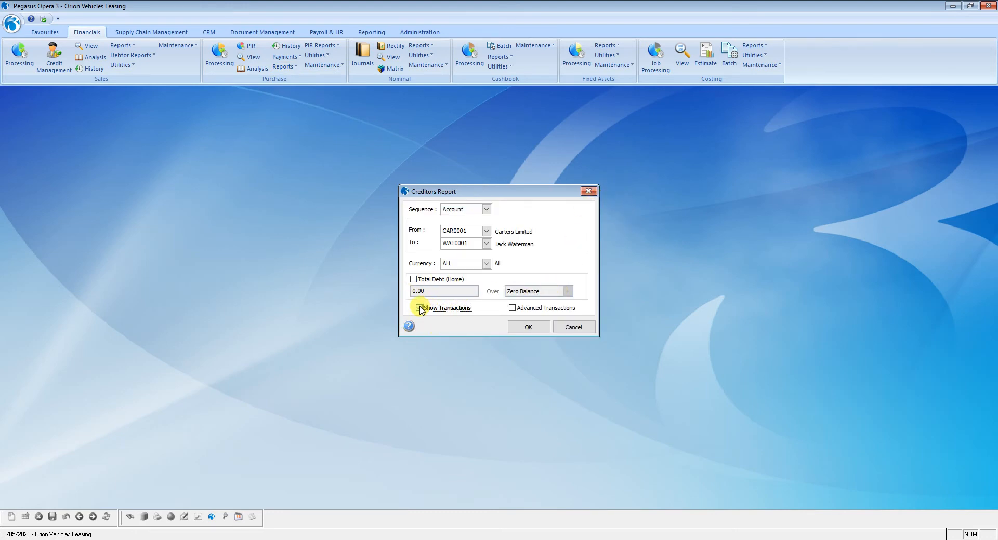
left_click(529, 328)
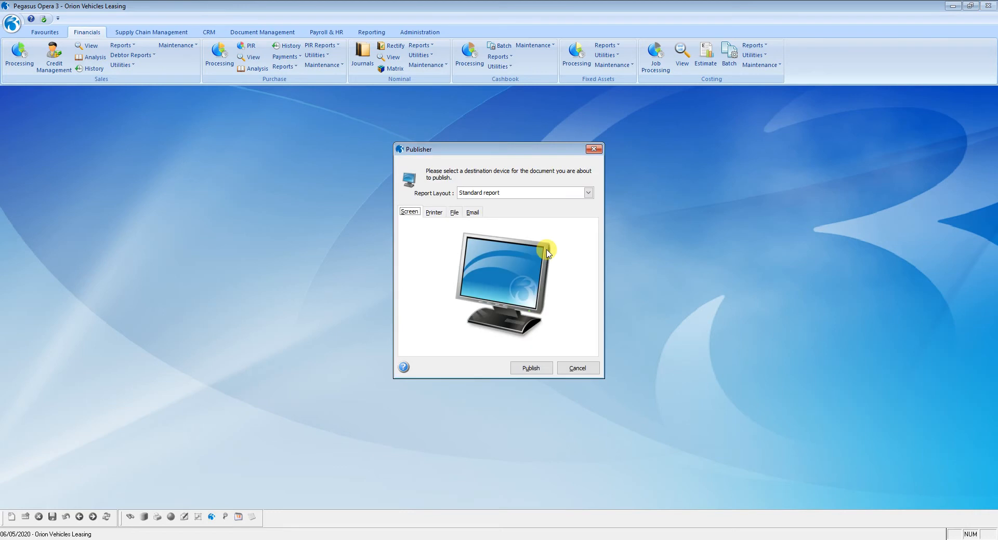
Publish the Creditors Report to an Excel file named CRED using the Excel Report layout
left_click(587, 192)
left_click(530, 212)
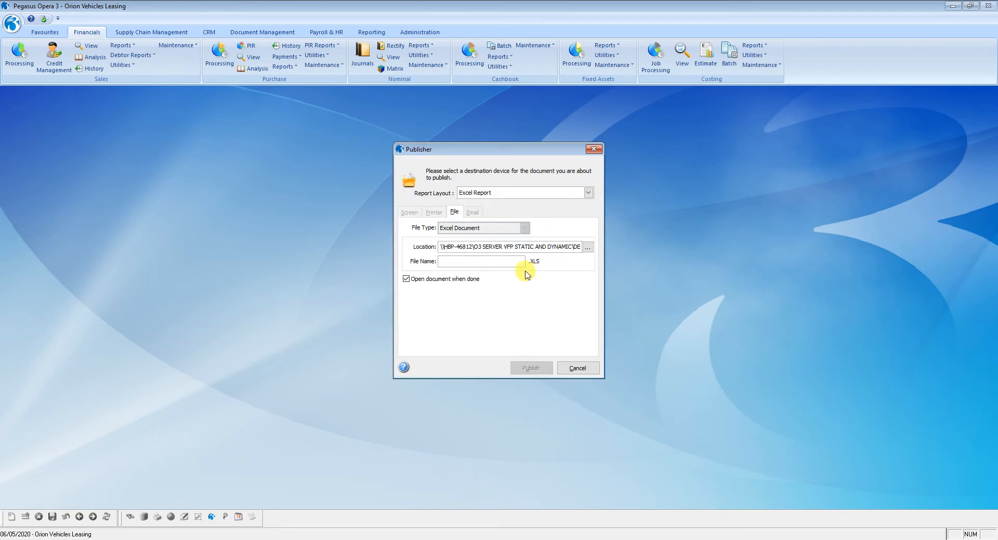
left_click(514, 261)
type("CRED")
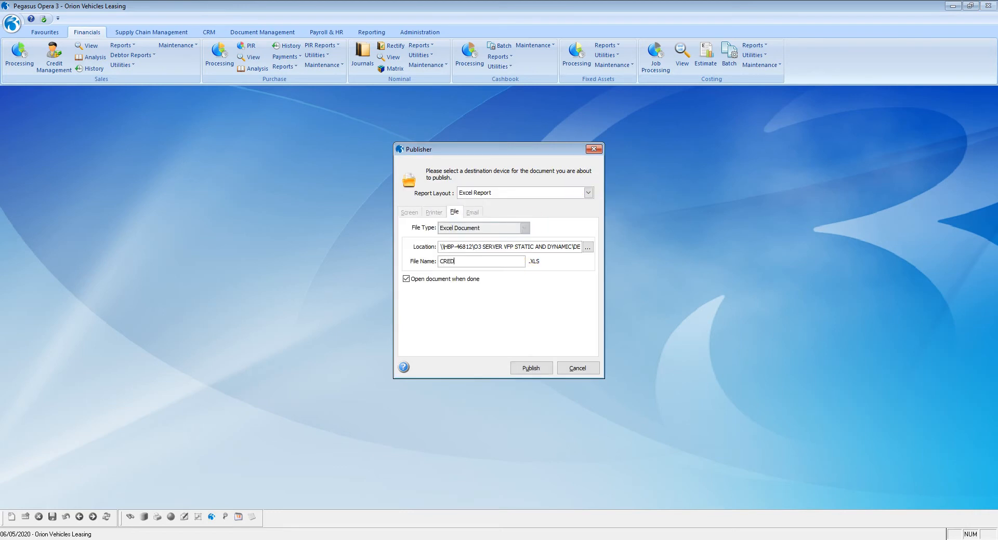
left_click(519, 366)
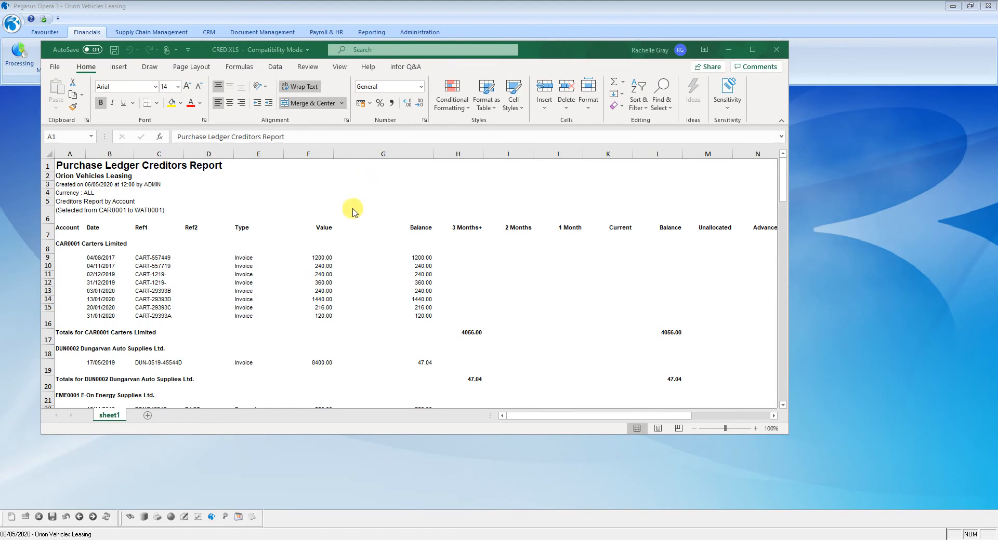
Review the supplier invoice balances in the CRED workbook, then minimise Excel
left_click(420, 257)
left_click(422, 266)
left_click(424, 274)
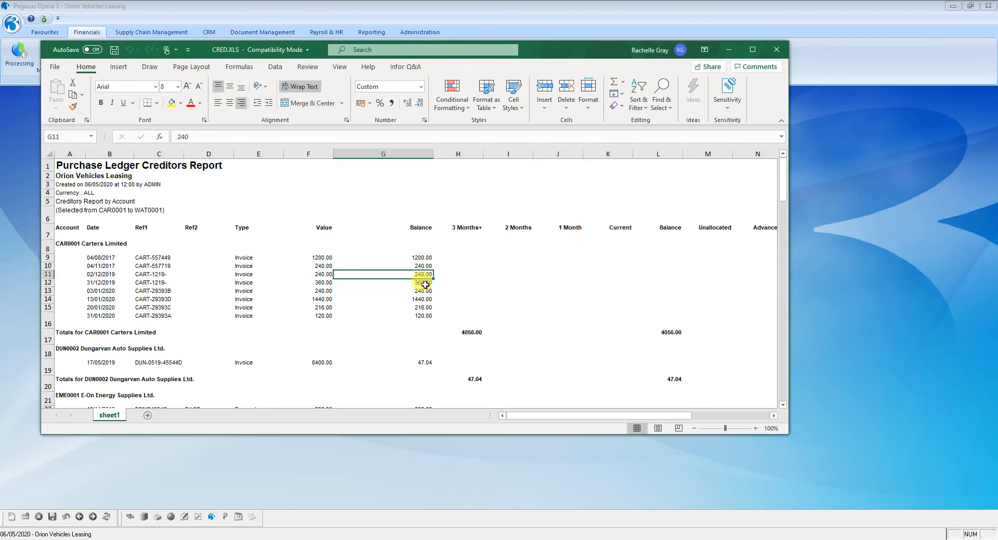
left_click(425, 284)
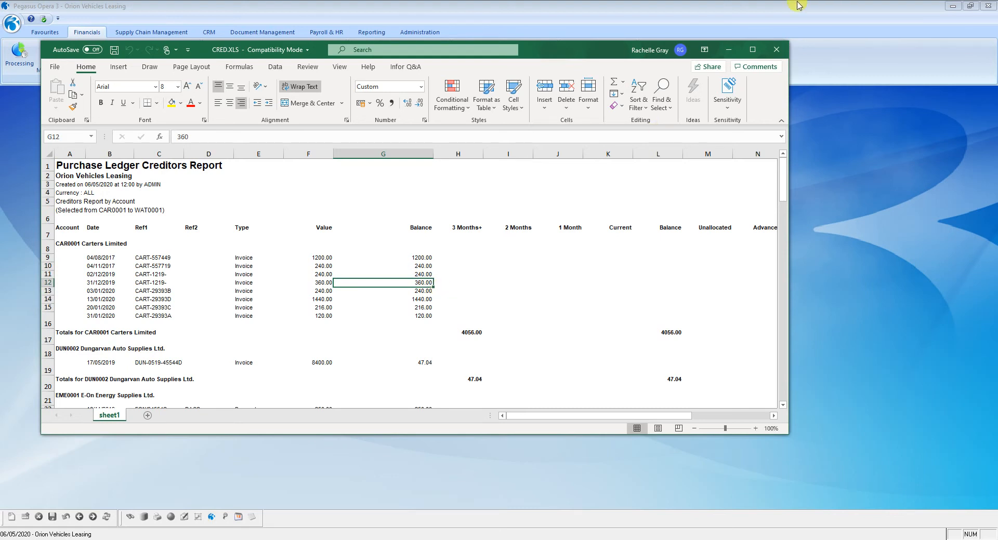
left_click(728, 50)
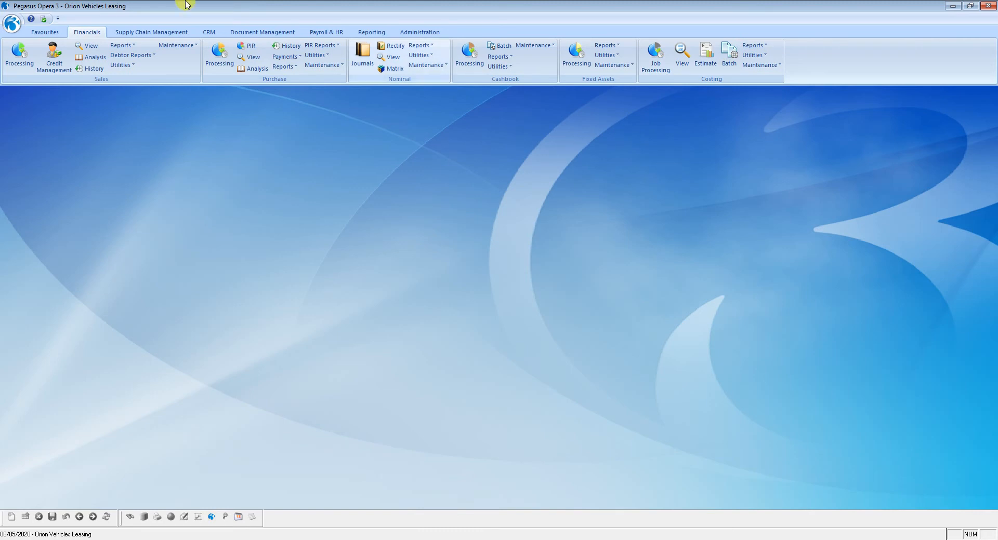
Run the SOP Orders Listing report with Include Invoiced Orders unticked and By Due Date ticked
left_click(173, 32)
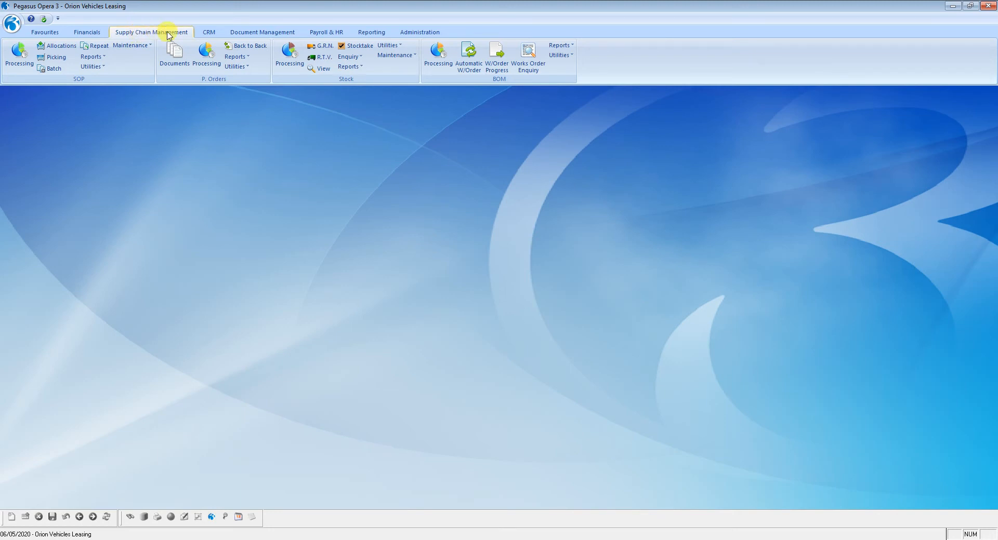
left_click(90, 57)
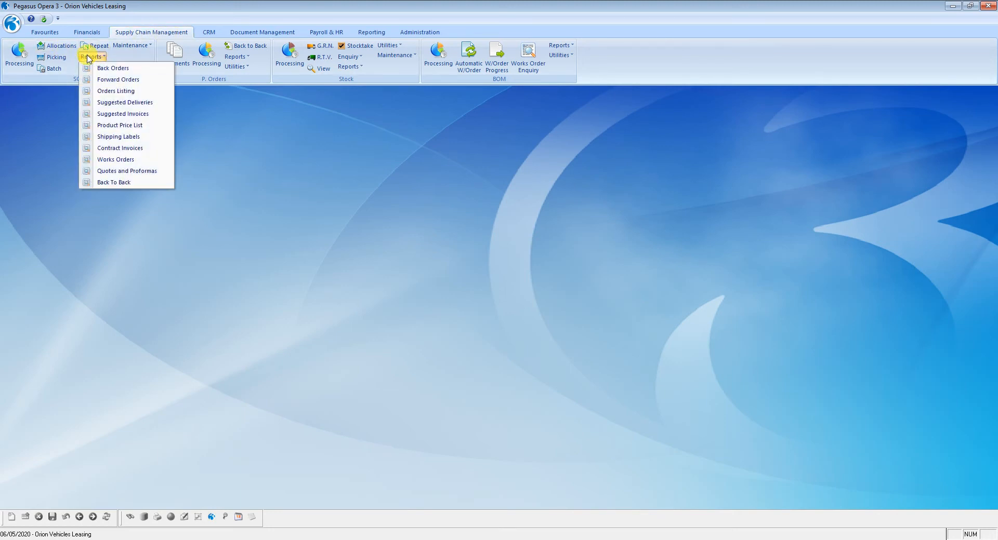
left_click(123, 91)
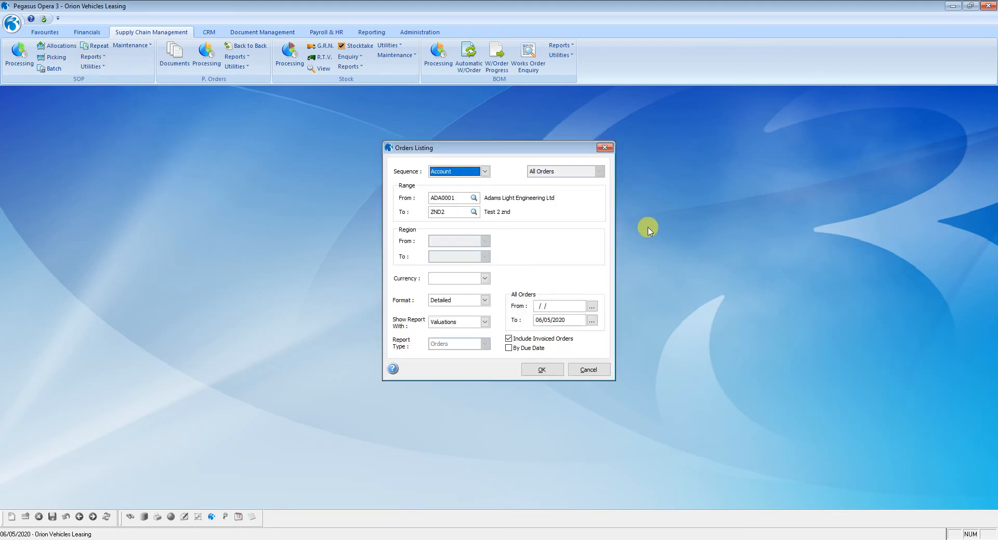
left_click(509, 339)
left_click(520, 340)
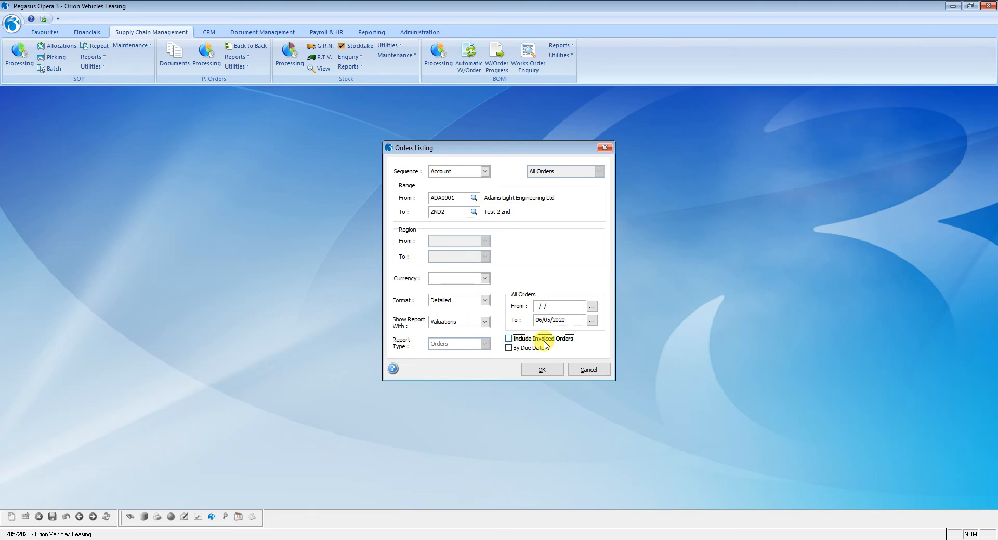
left_click(522, 349)
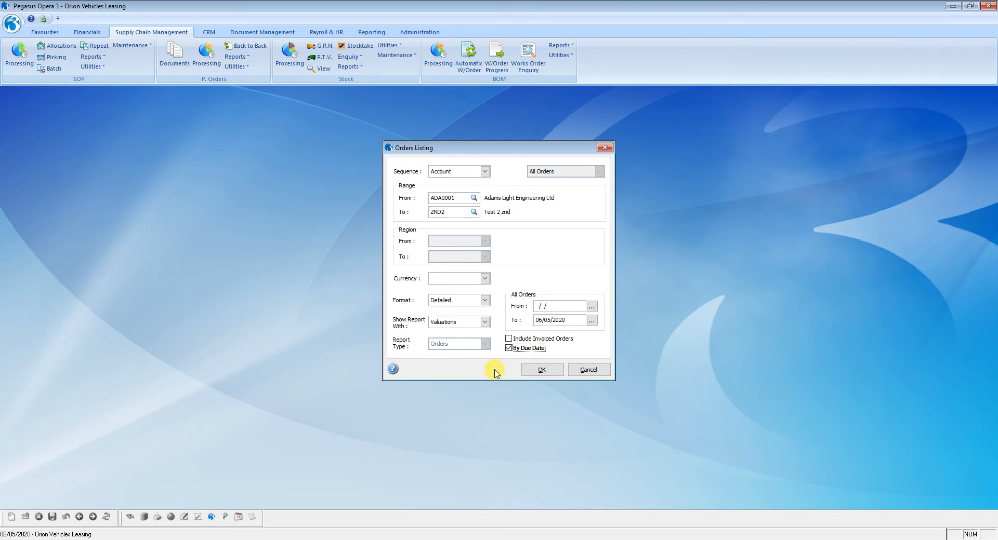
left_click(540, 306)
left_click(575, 321)
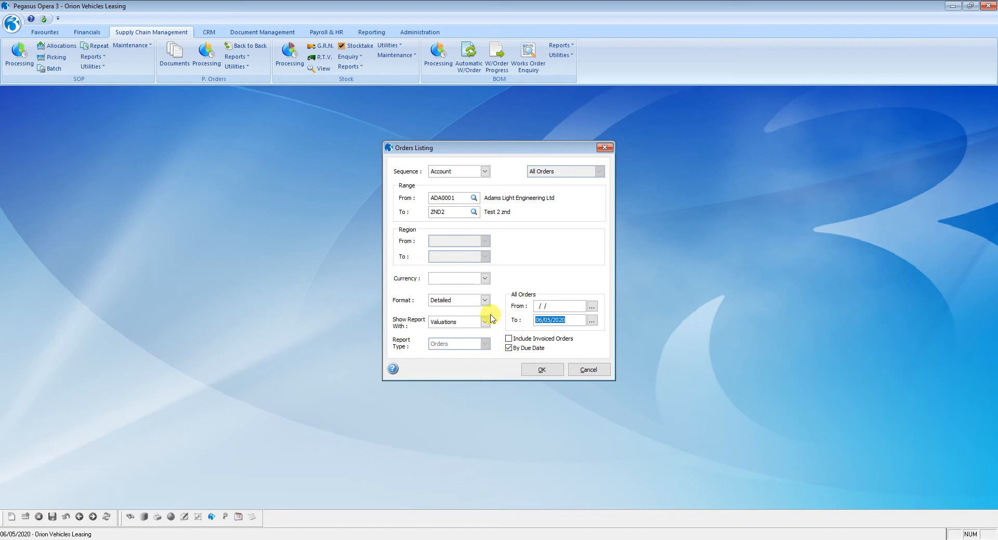
left_click(541, 371)
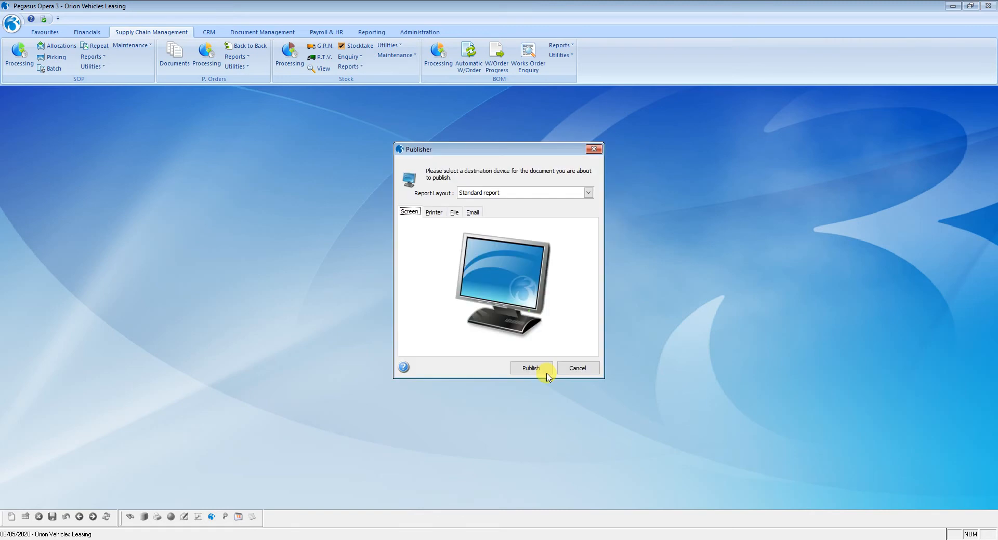
Publish the Orders Listing to an Excel file named ORDER SO using the Excel Report layout
left_click(588, 194)
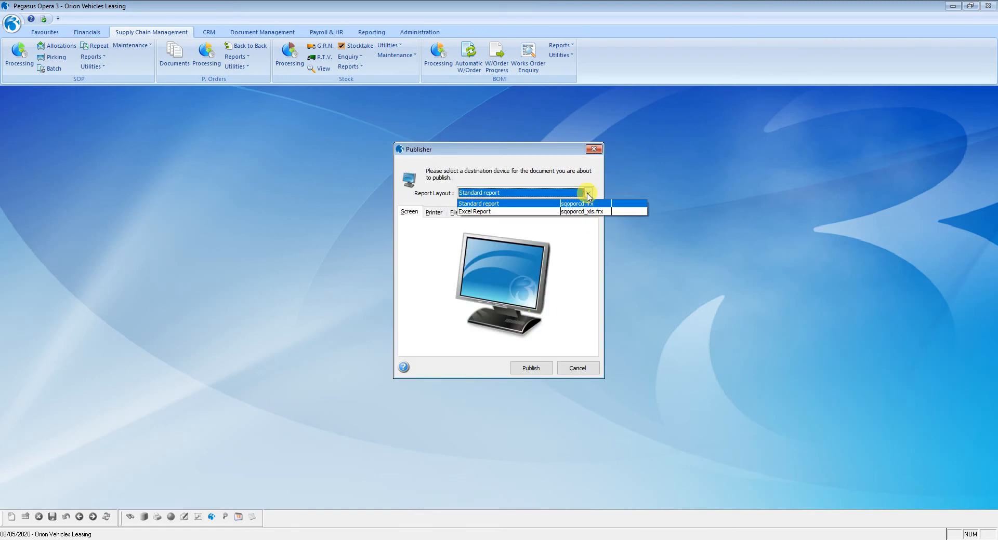
left_click(581, 212)
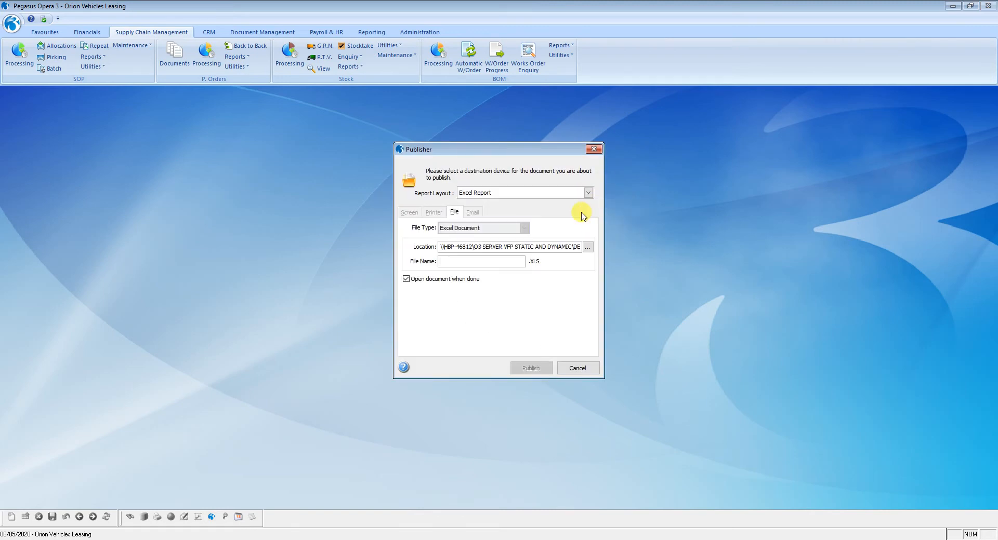
type("ORDER SO")
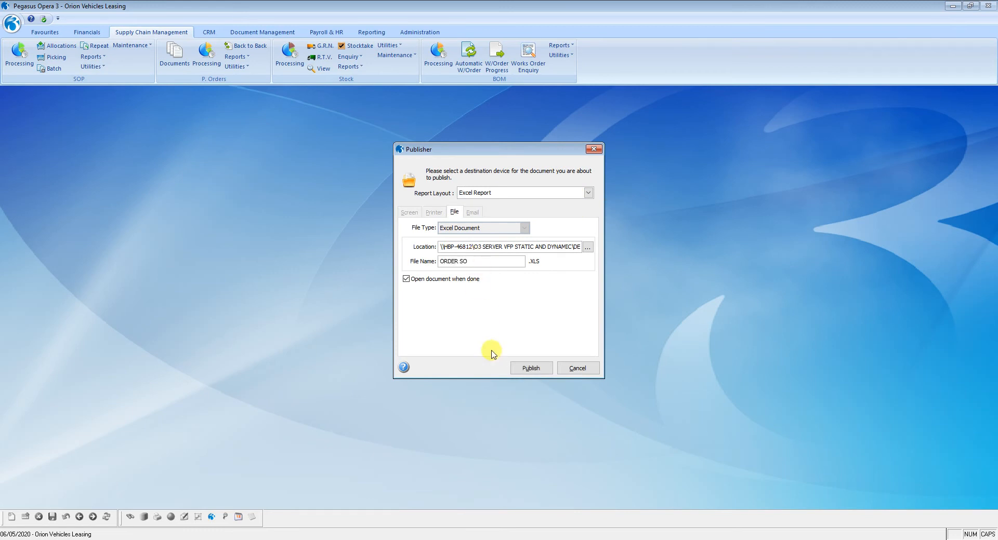
left_click(529, 368)
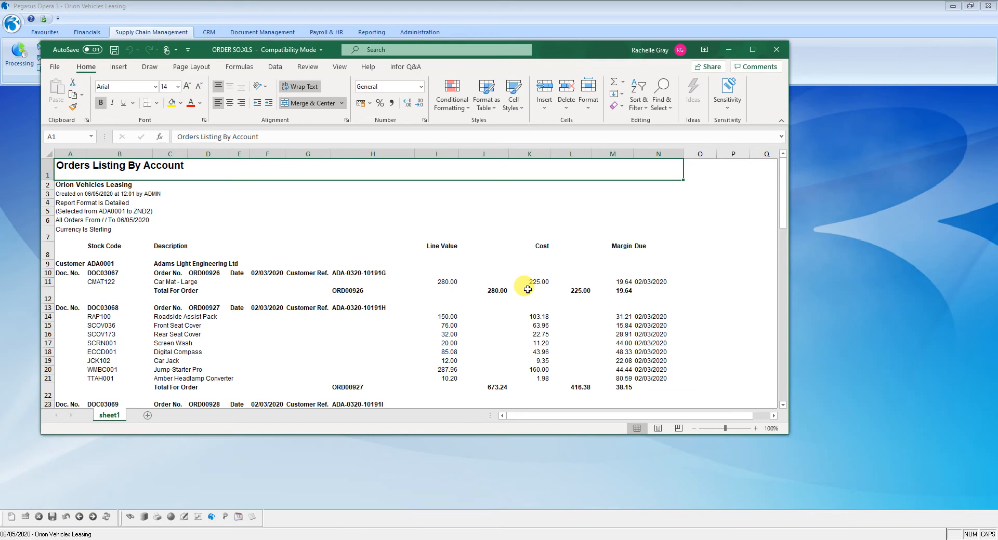
Review the order line values and due dates in the ORDER SO workbook, then minimise Excel
left_click(753, 49)
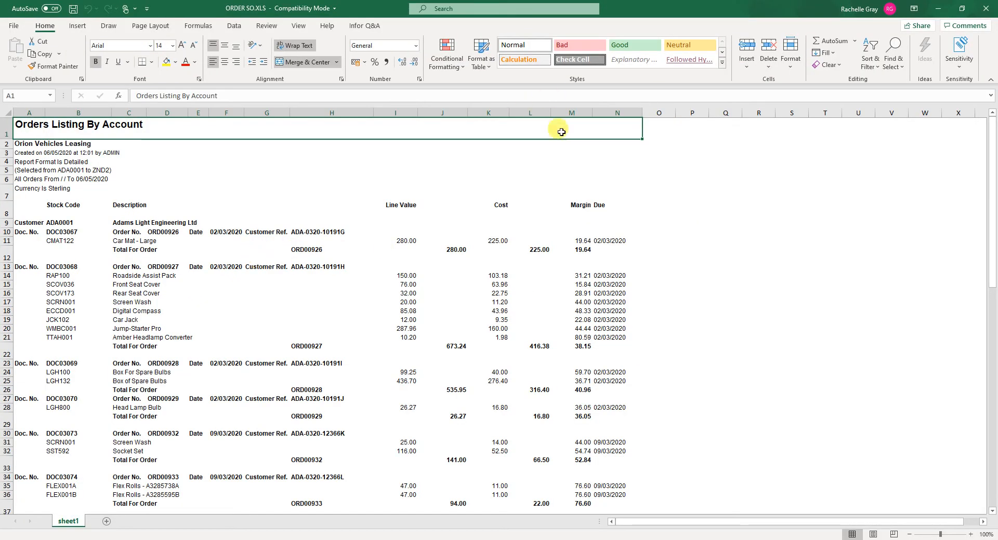
left_click(630, 112)
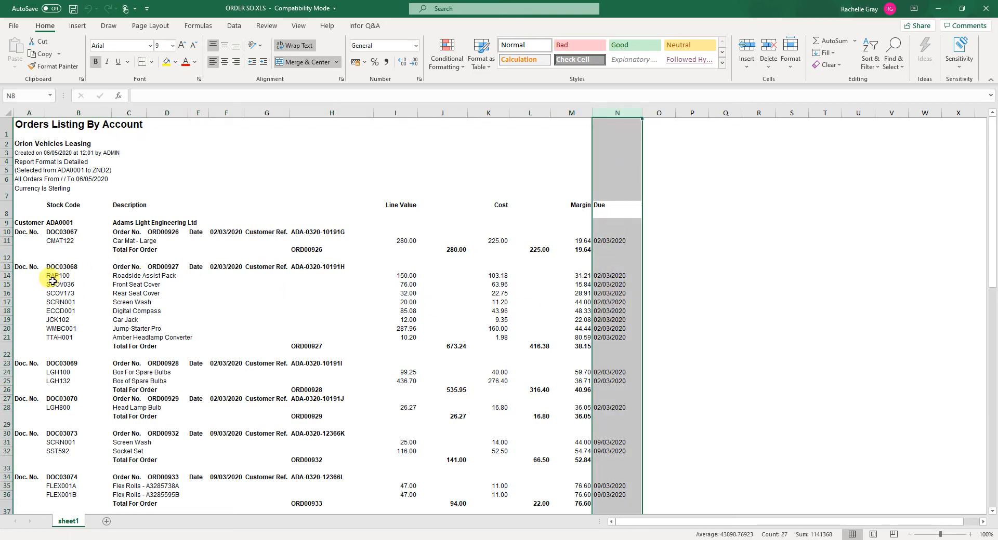
left_click_drag(52, 276, 611, 344)
scroll(585, 350, "down", 4)
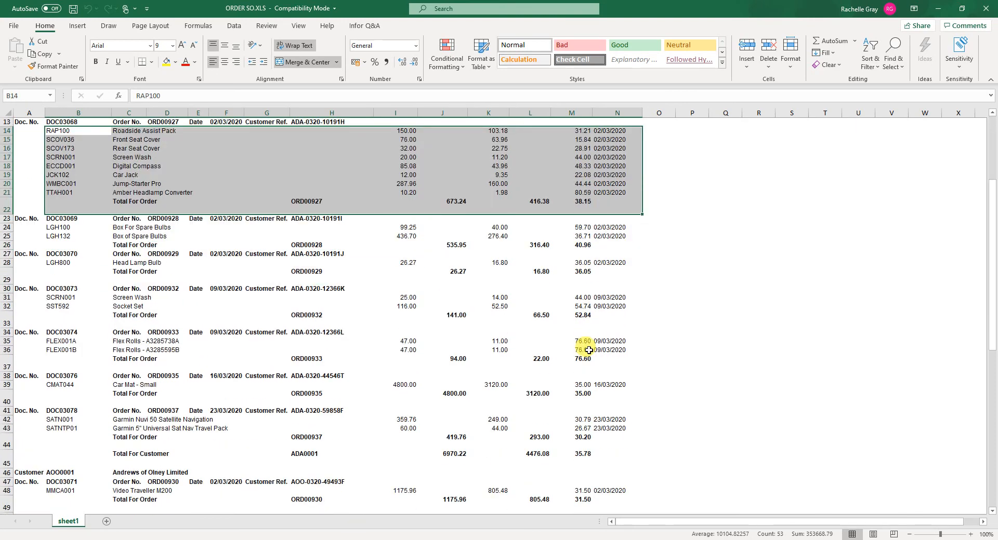
left_click(938, 9)
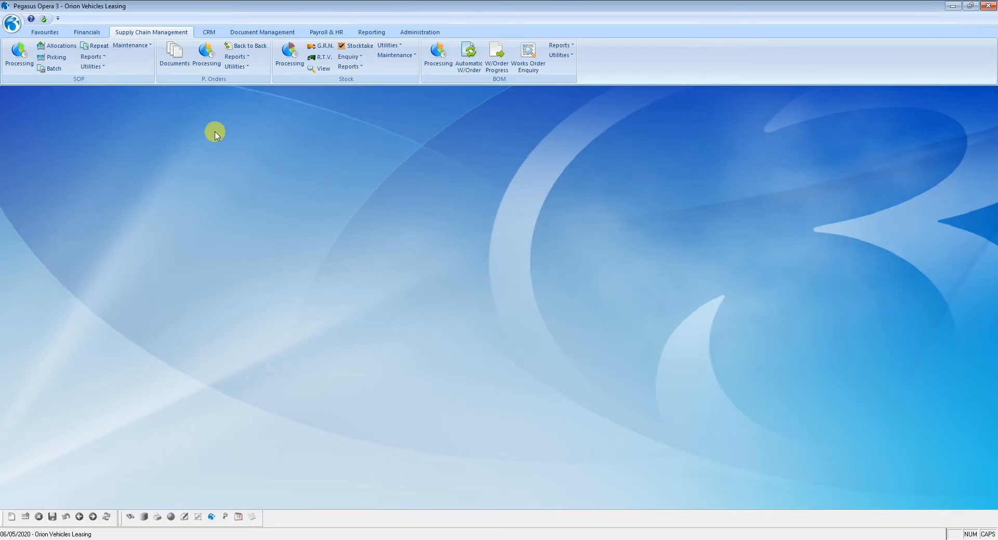
Try running the purchase Orders report for Not Invoiced orders, then cancel the publishing
left_click(240, 58)
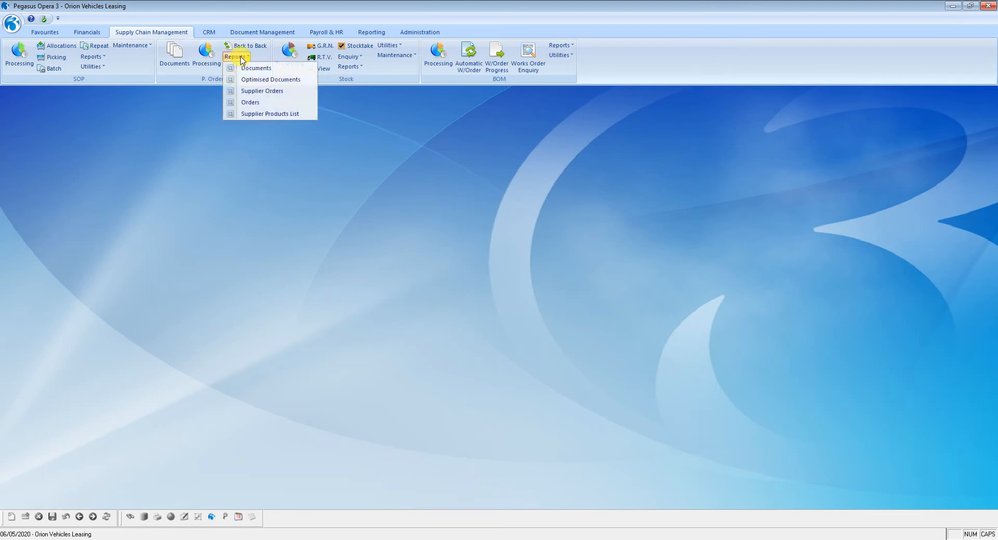
left_click(252, 103)
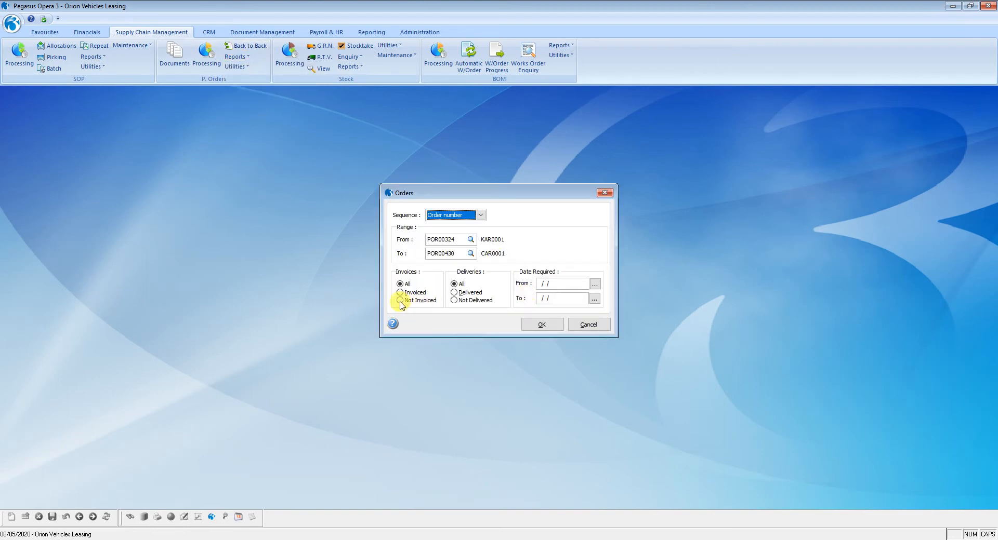
left_click(399, 301)
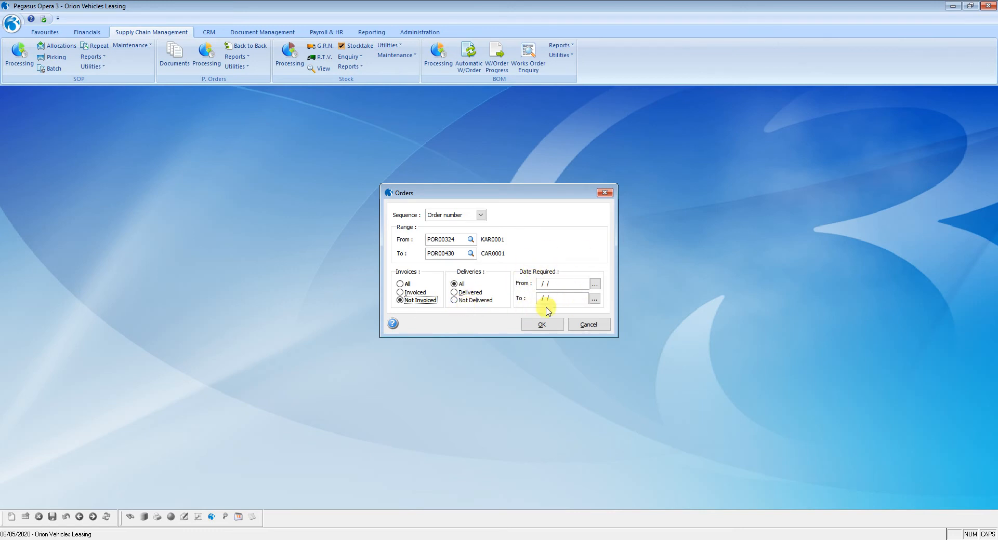
left_click(541, 326)
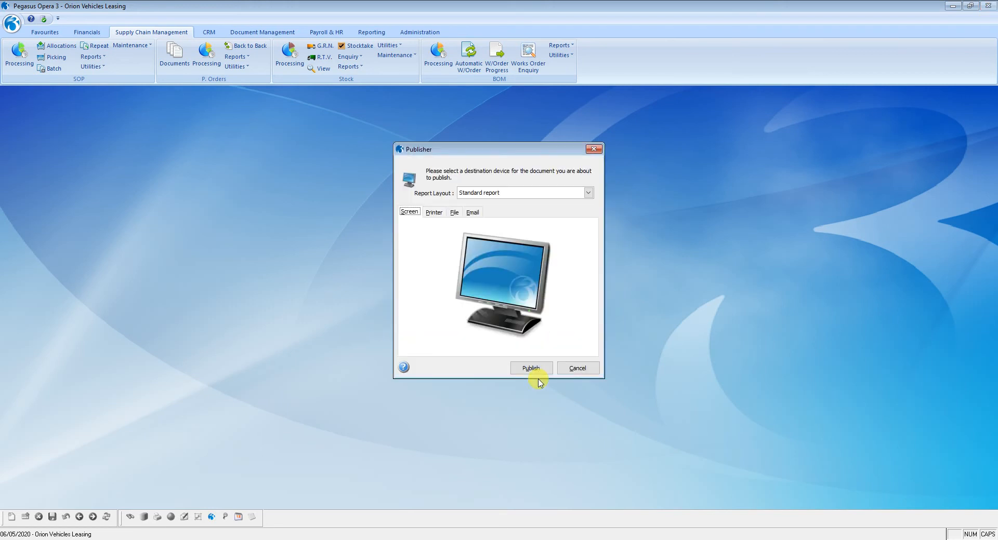
left_click(517, 193)
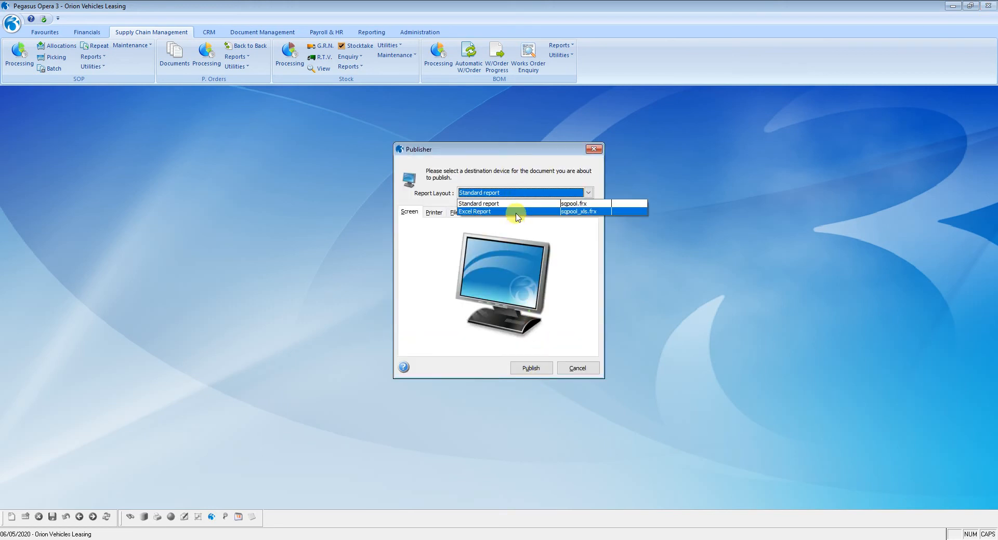
left_click(516, 204)
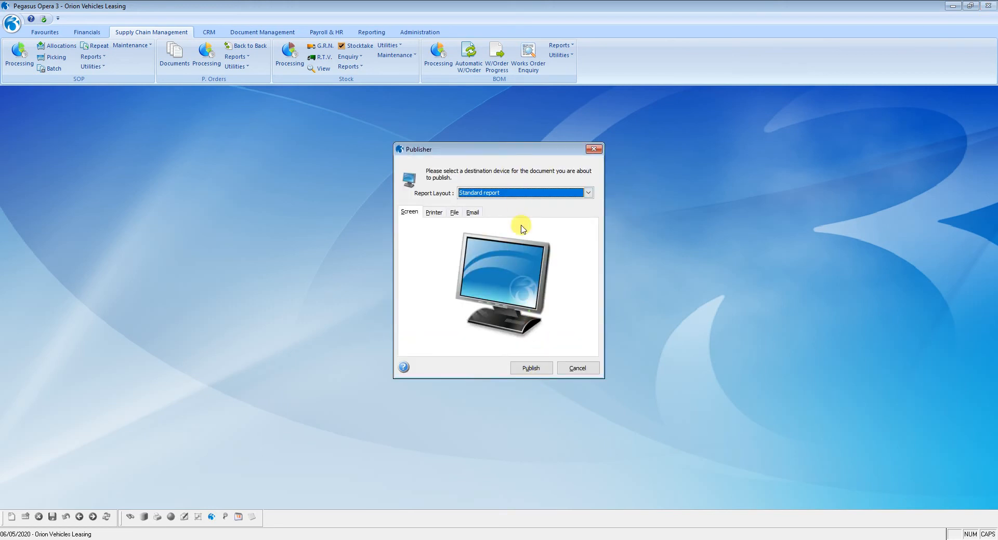
left_click(580, 369)
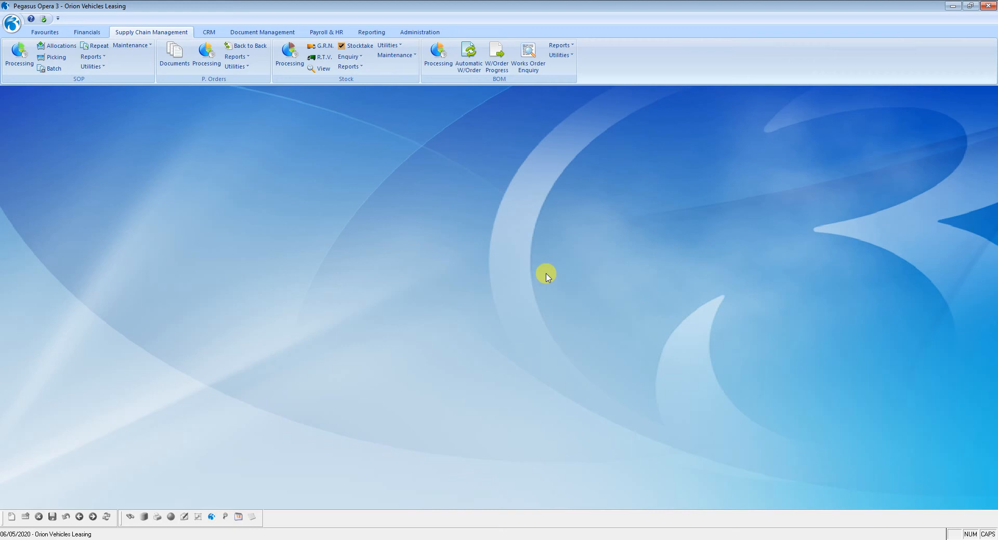
Add the Credit Control debtor report to Favourites and return to the Favourites ribbon
left_click(45, 34)
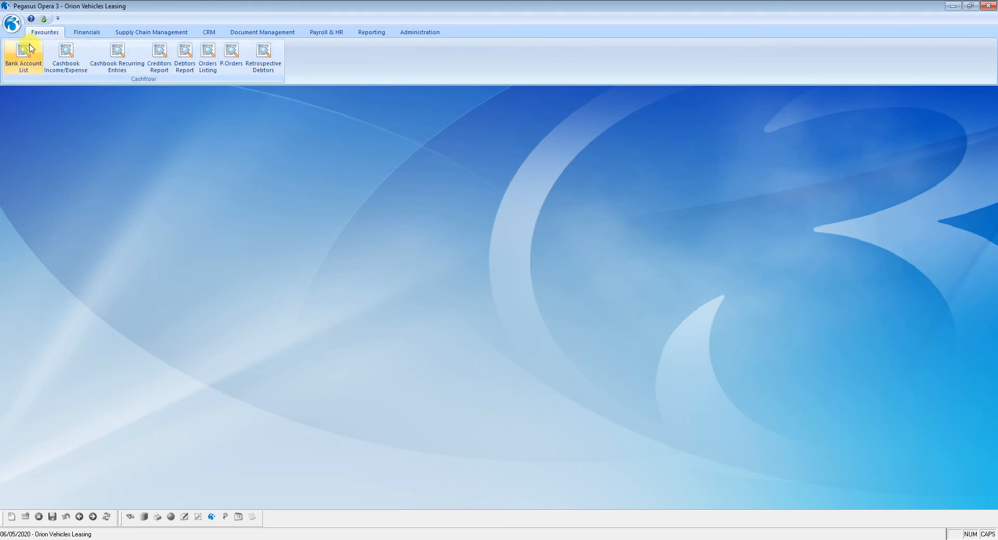
left_click(86, 31)
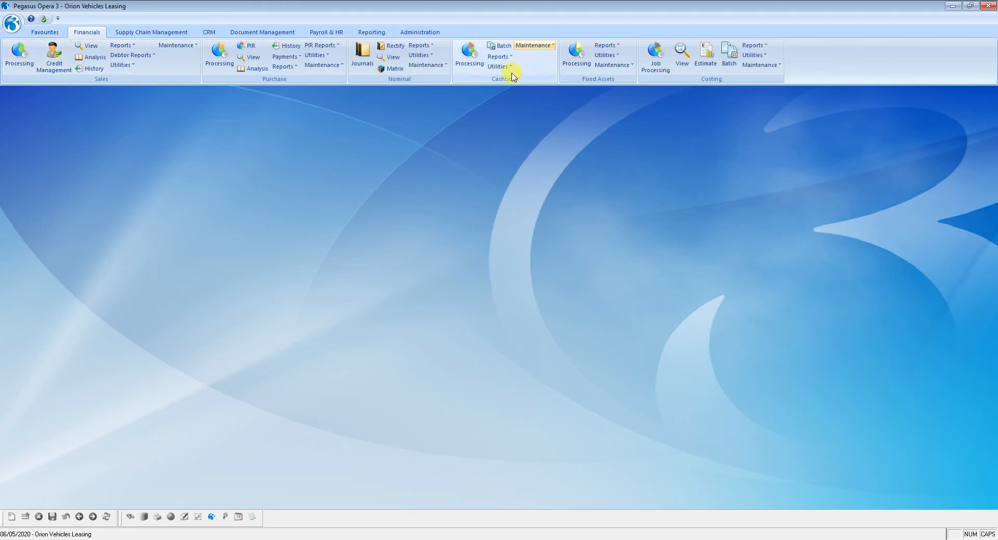
left_click(131, 56)
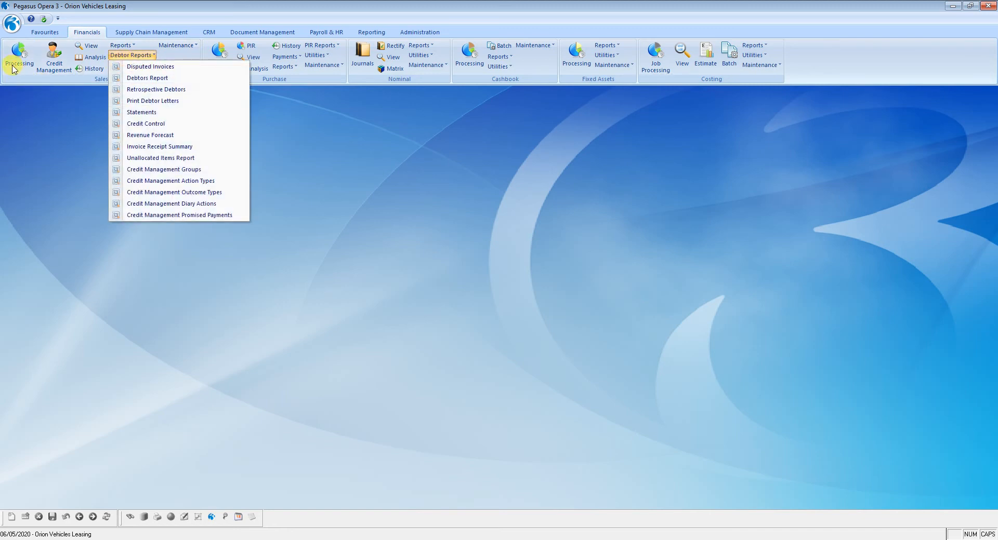
left_click(45, 141)
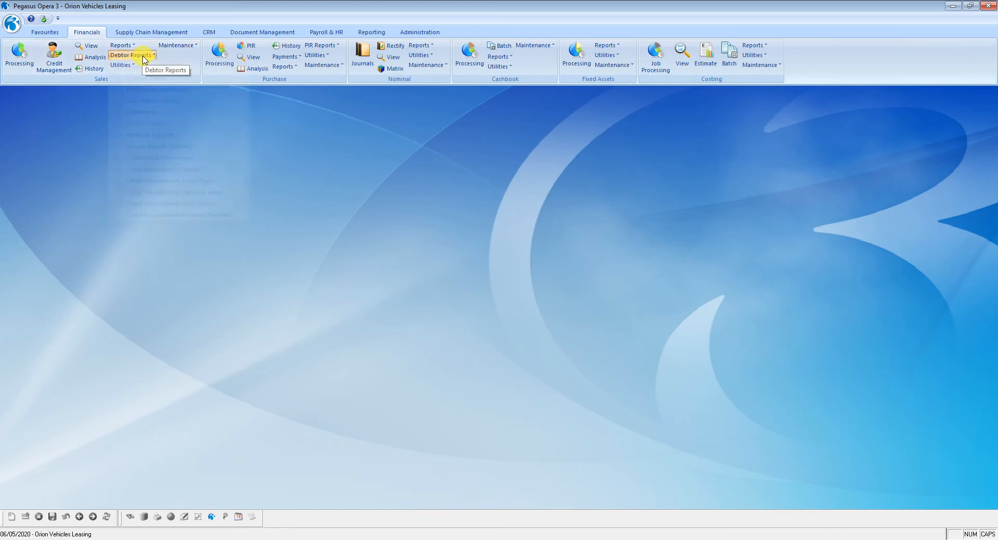
left_click(144, 56)
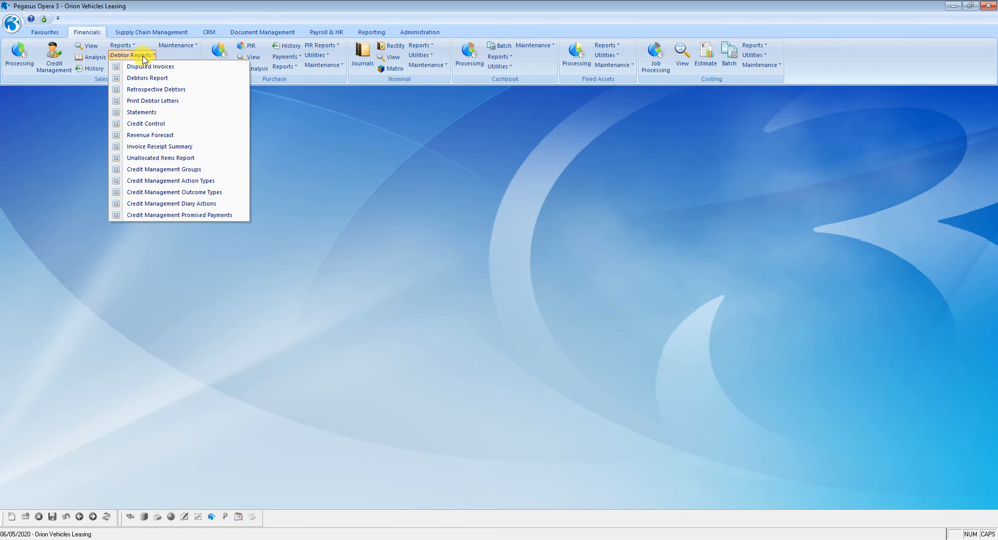
right_click(158, 129)
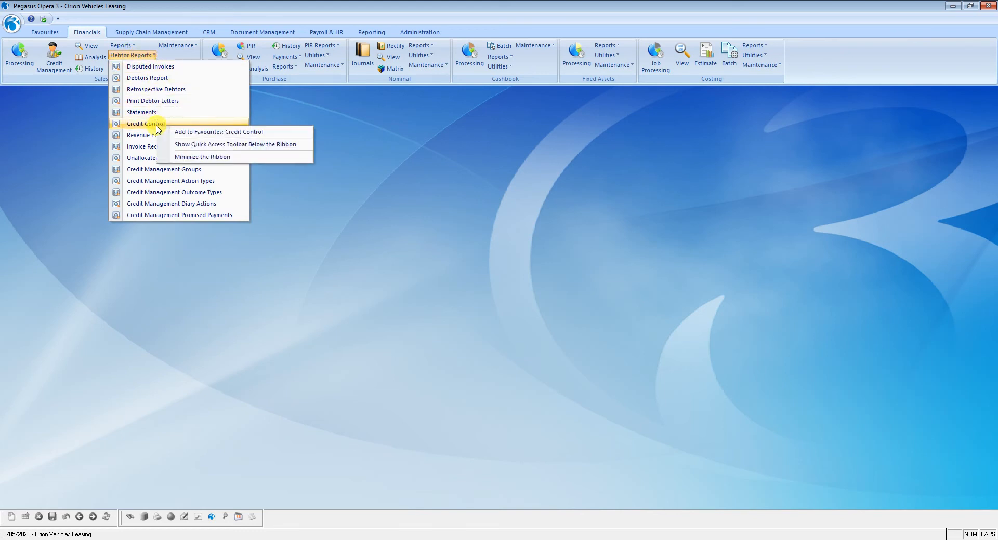
left_click(195, 133)
left_click(55, 33)
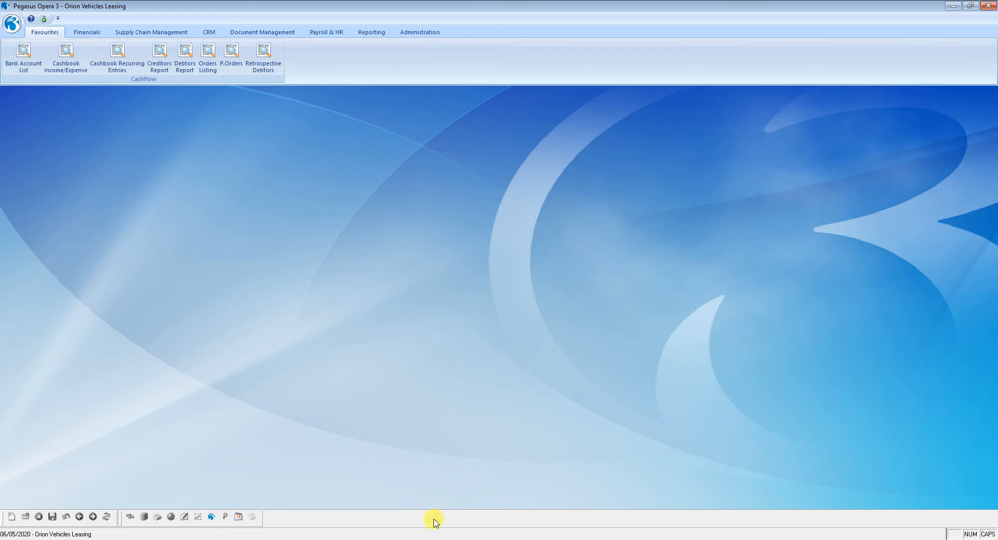
Switch to Excel and review the recurring transaction amounts and summary balances on the Cashflow Summary sheet
left_click(420, 539)
left_click(258, 487)
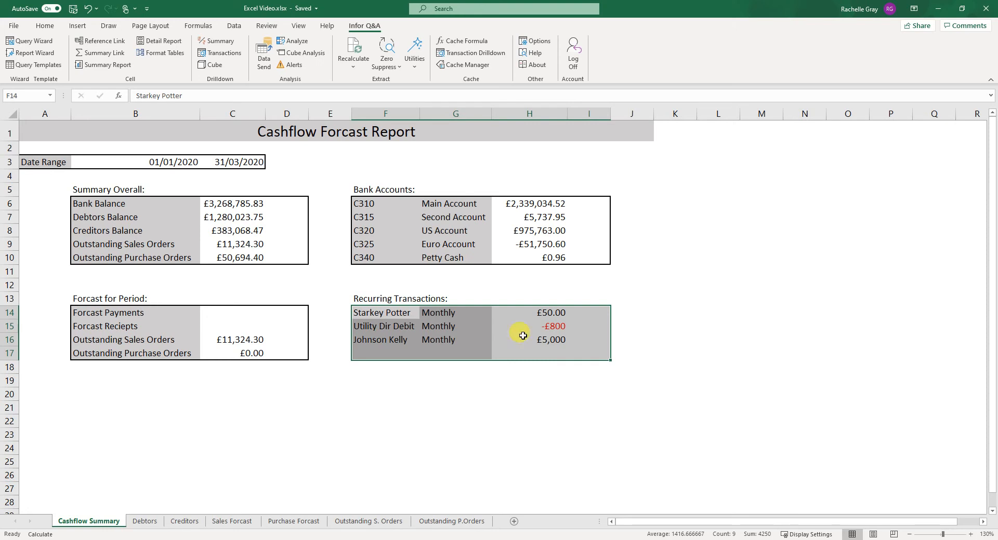
left_click(603, 376)
left_click_drag(550, 312, 555, 343)
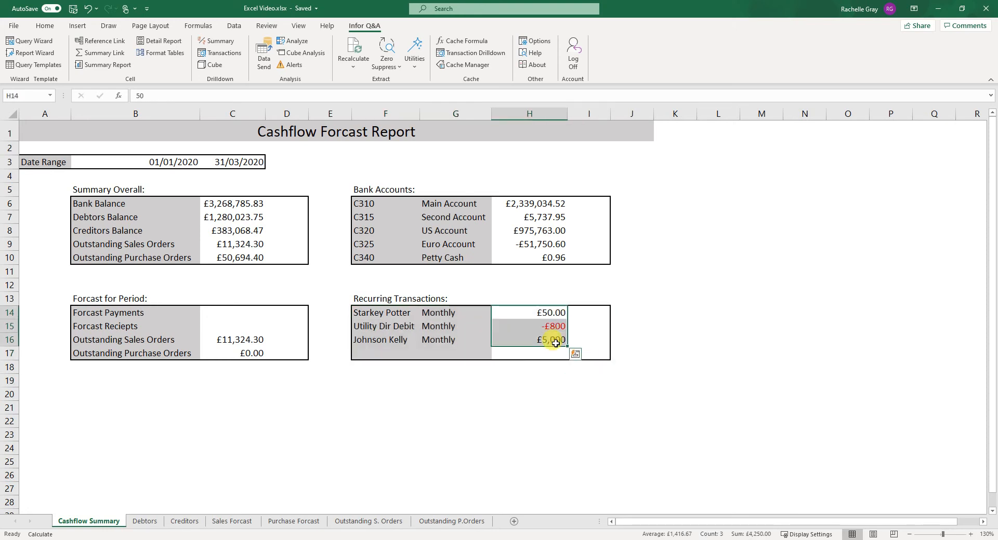
left_click(246, 234)
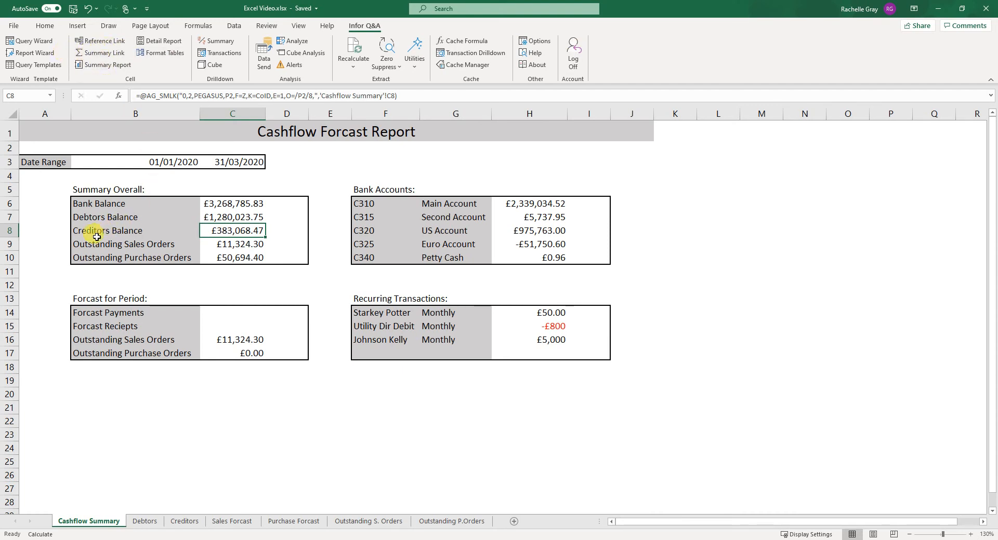
Inspect the Summary Link definition behind the Debtors Balance cell, then close it without changes
left_click(240, 218)
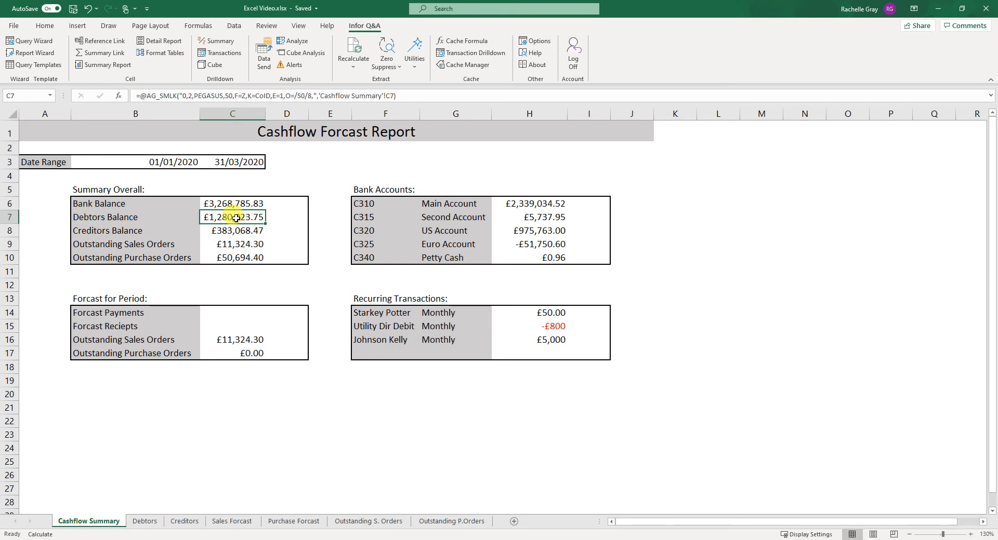
double_click(236, 219)
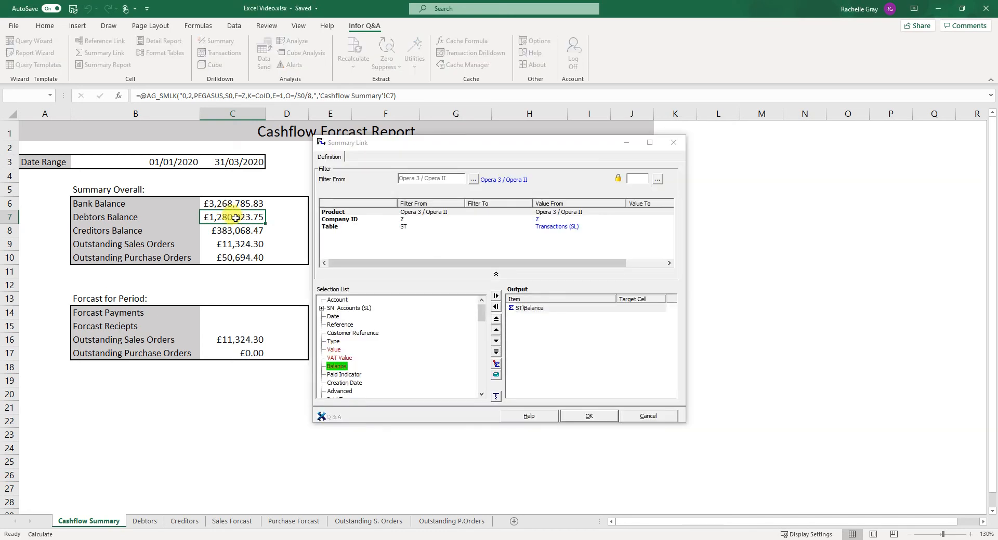
left_click(382, 143)
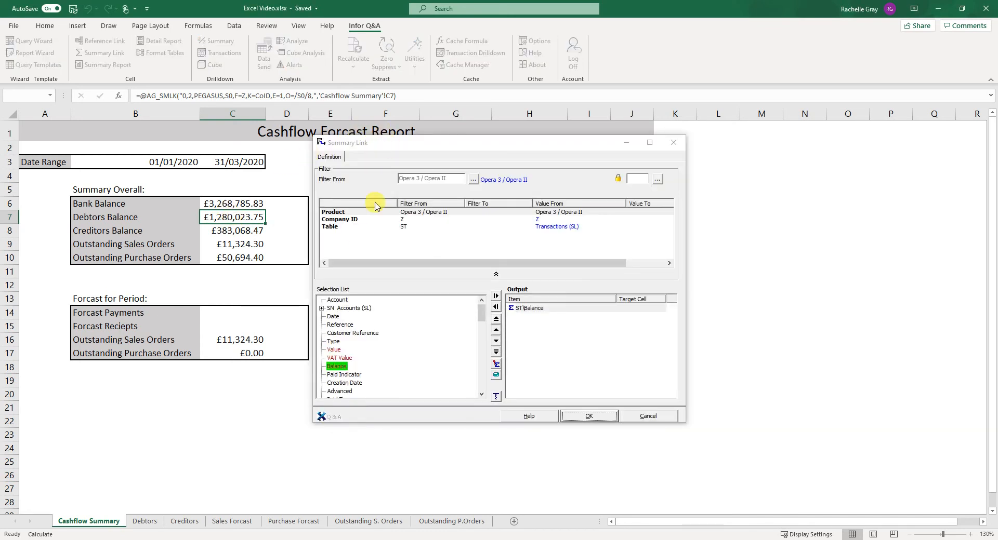
left_click(346, 223)
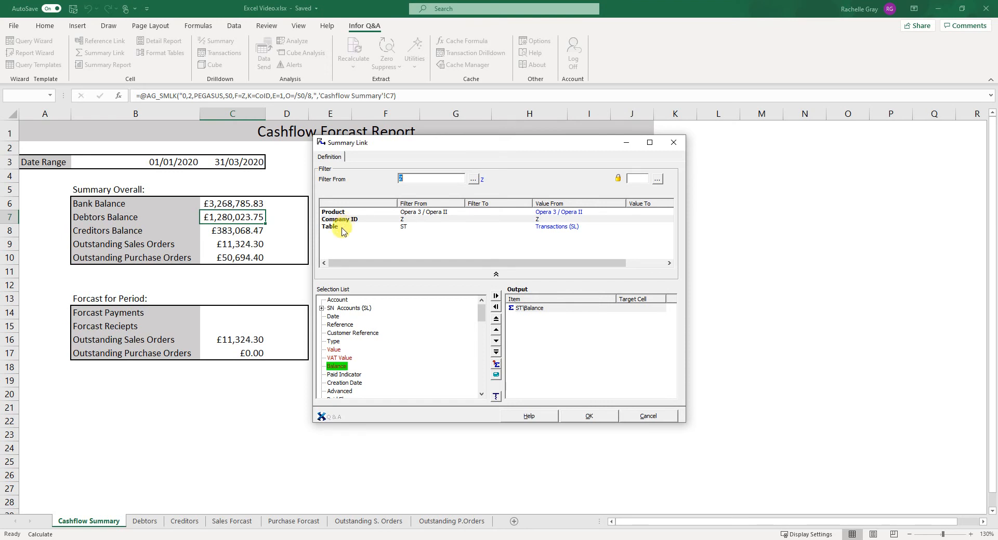
left_click(339, 227)
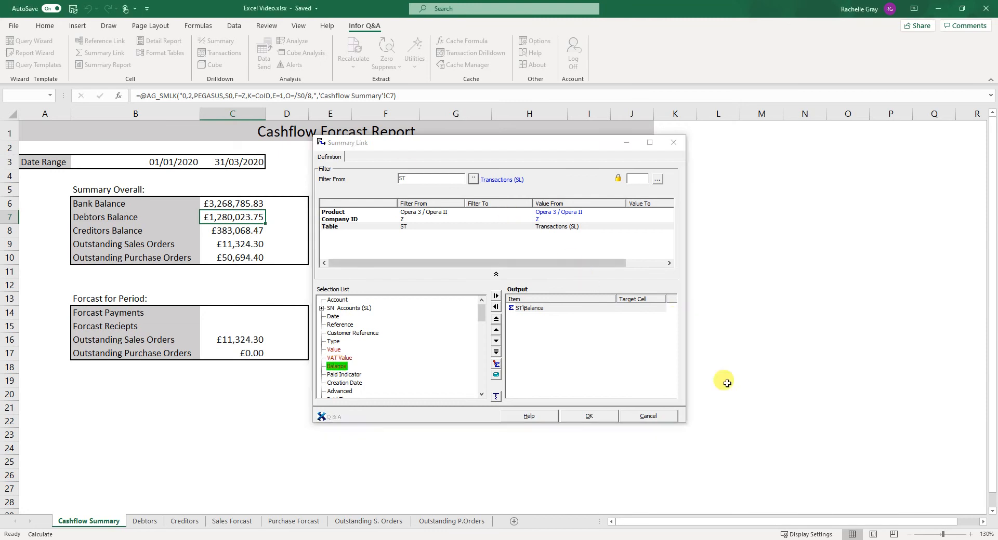
left_click(656, 416)
Create a Summary Link in the Forcast Payments cell using table ST Transactions (SL) with Balance as output
left_click(99, 302)
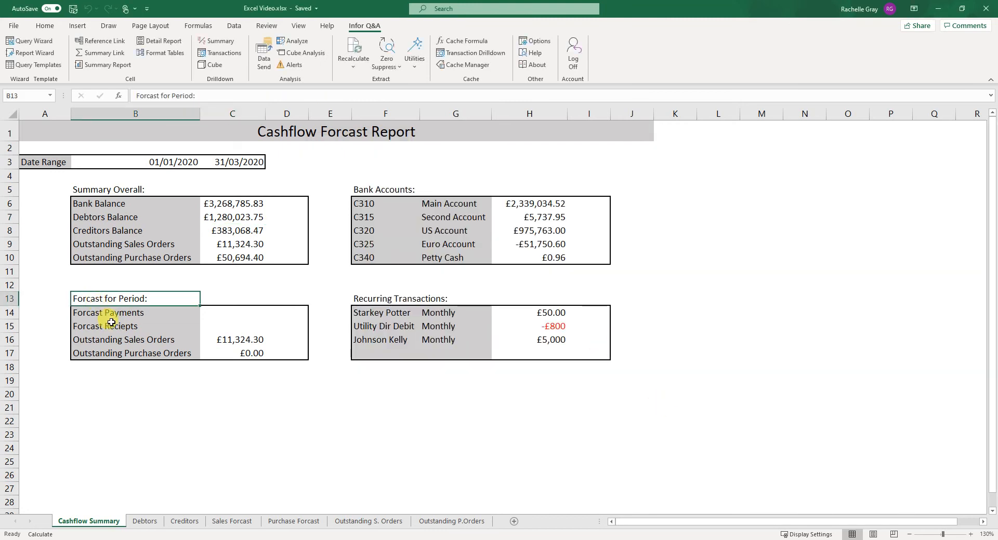
left_click_drag(45, 162, 248, 162)
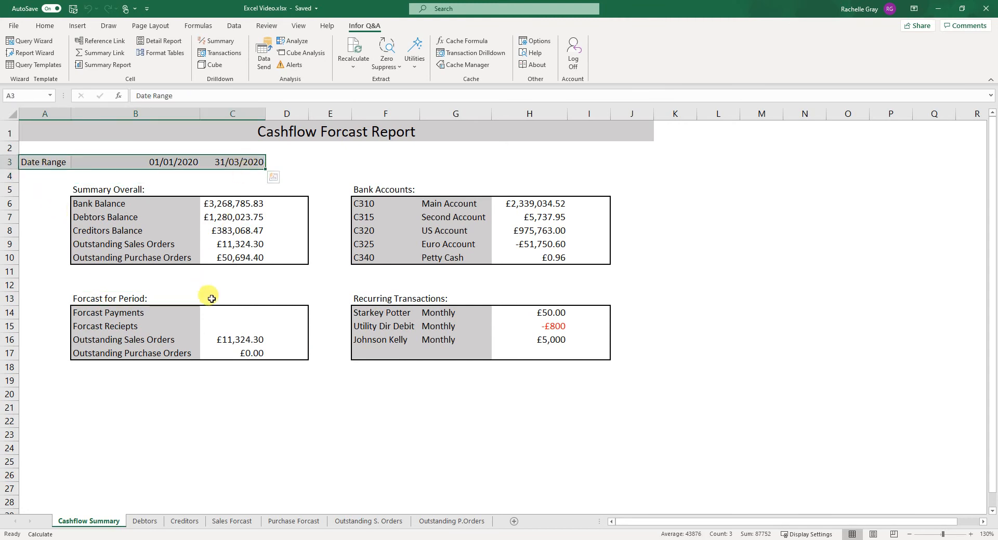
left_click(236, 313)
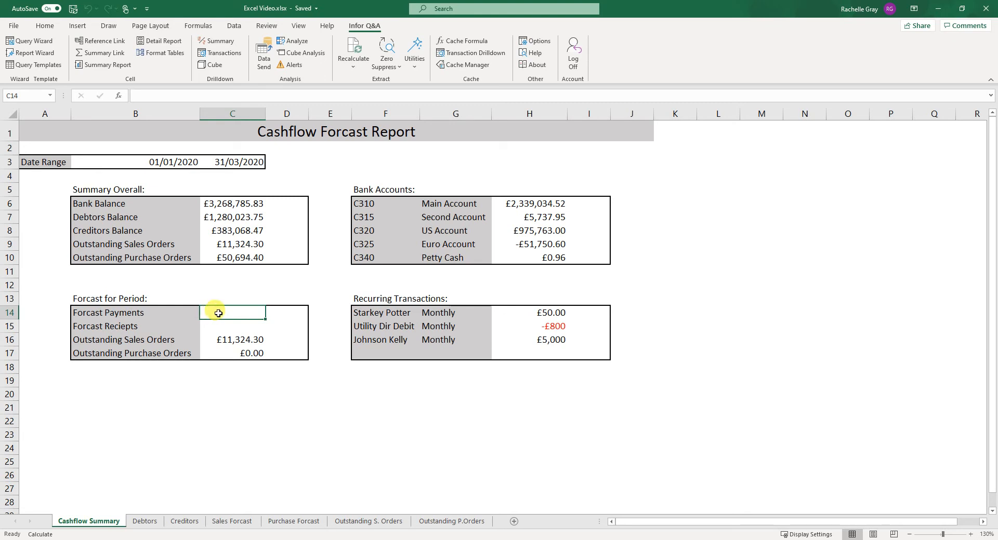
left_click(114, 57)
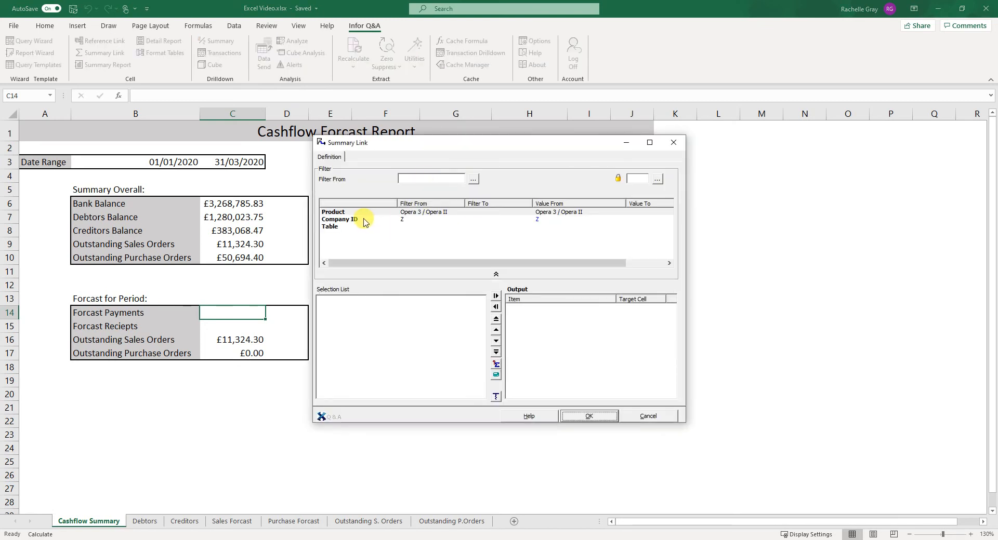
left_click(368, 220)
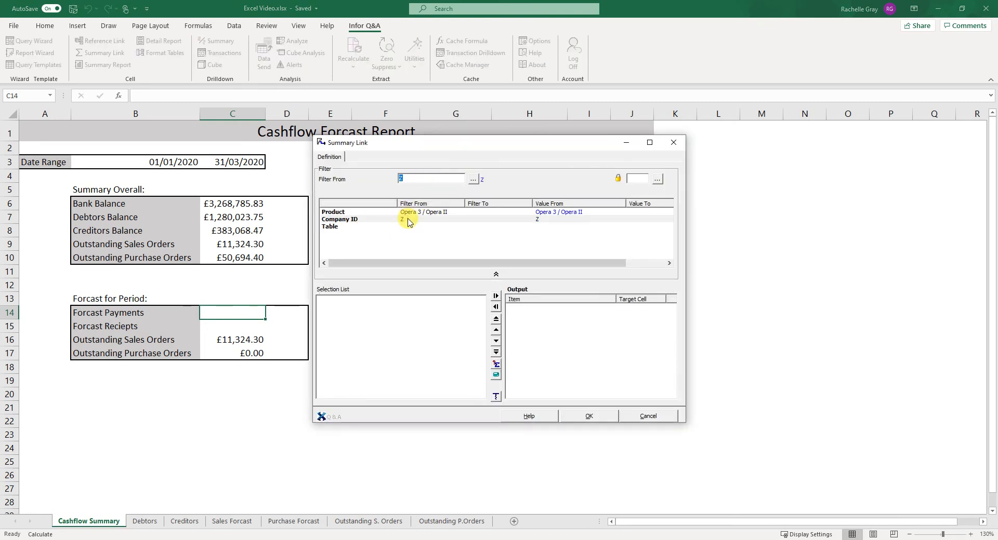
left_click(342, 229)
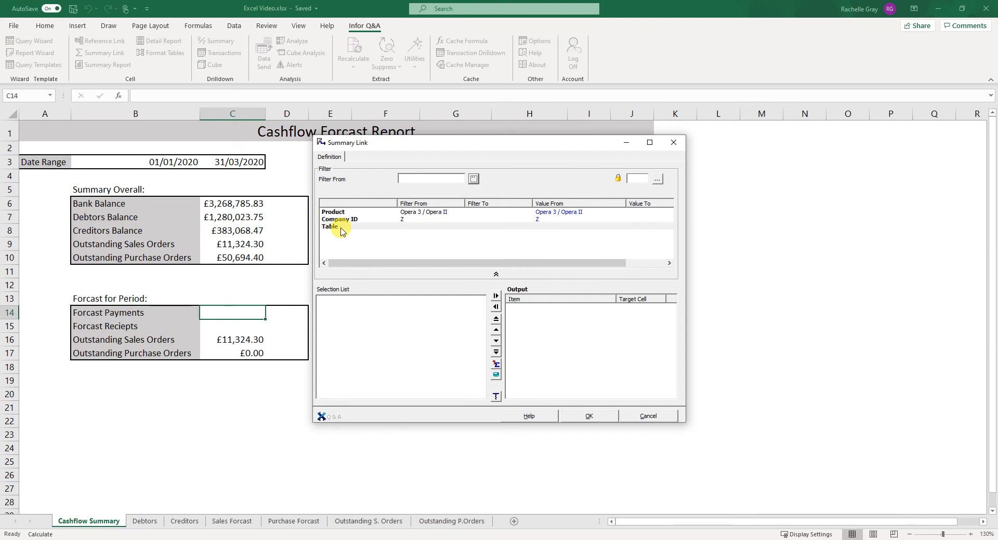
double_click(341, 231)
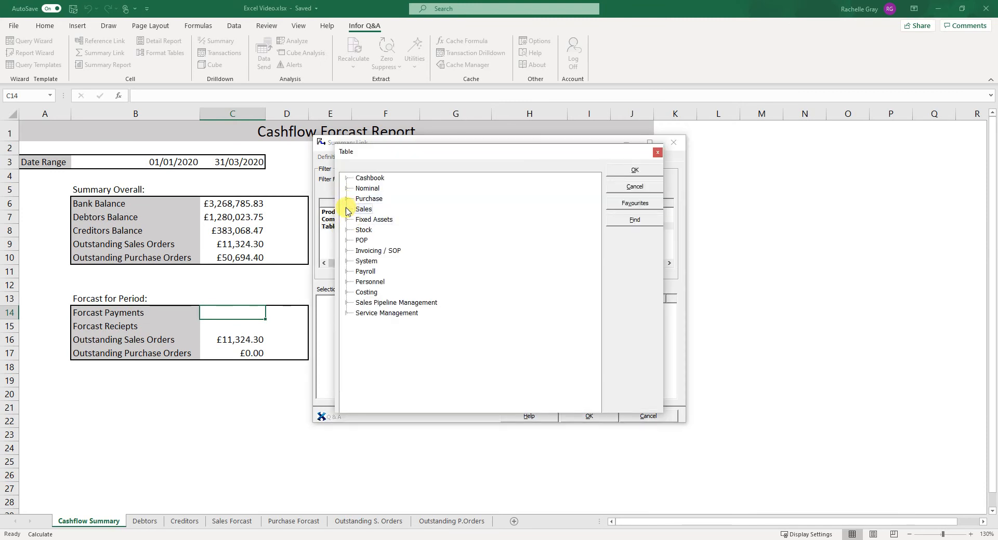
left_click(346, 210)
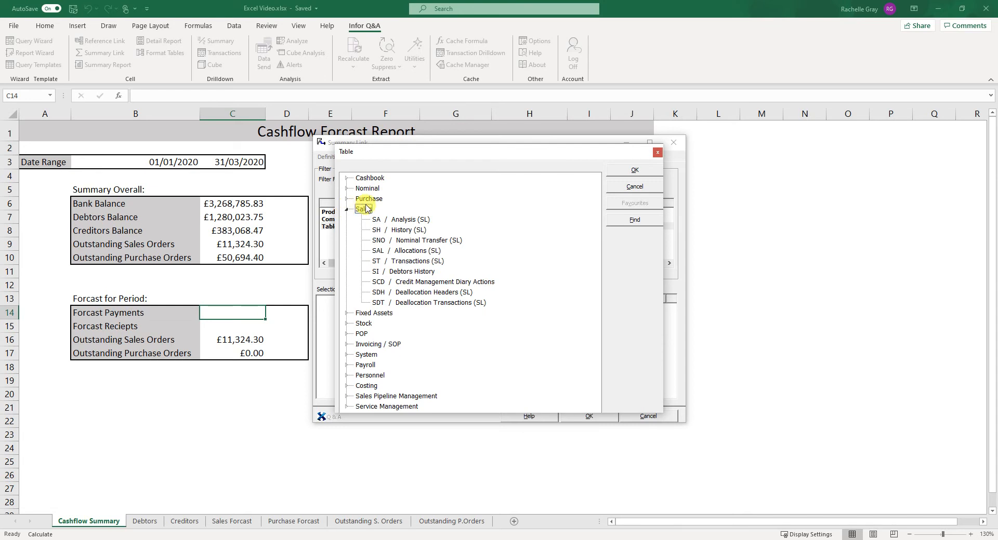
left_click(420, 263)
left_click(635, 171)
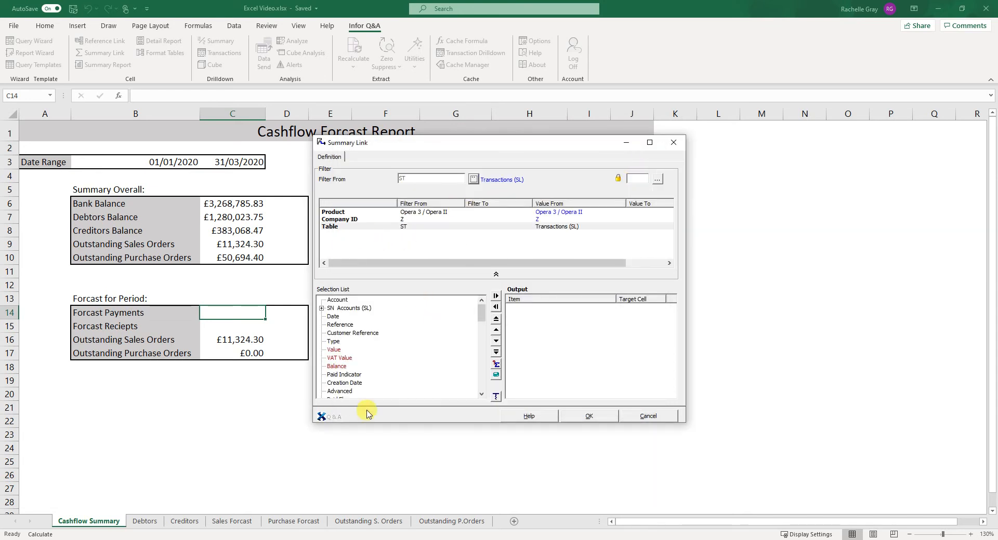
double_click(336, 367)
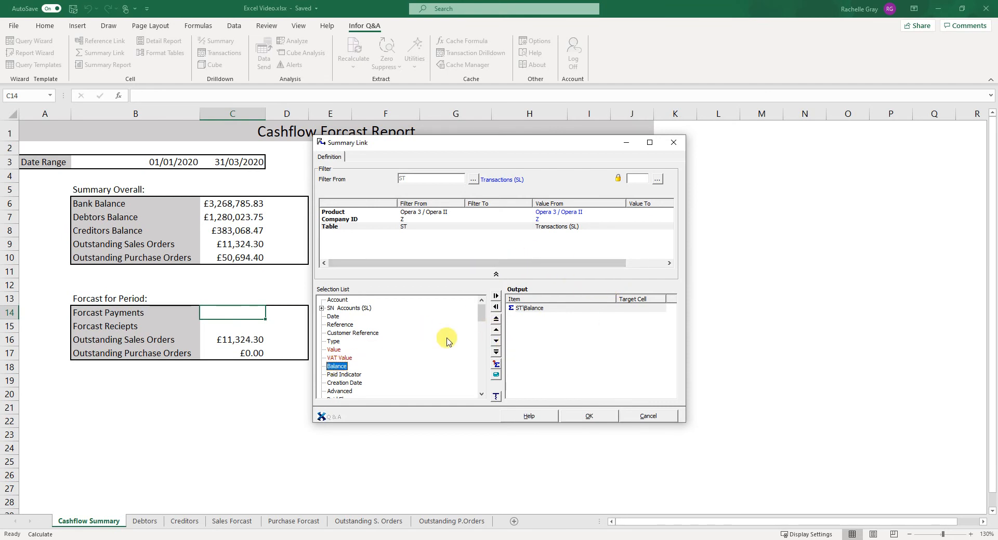
Filter the Forcast Payments summary link by Due Date from the start date cell B3 to the end date cell C3, and confirm
scroll(434, 356, "down", 1)
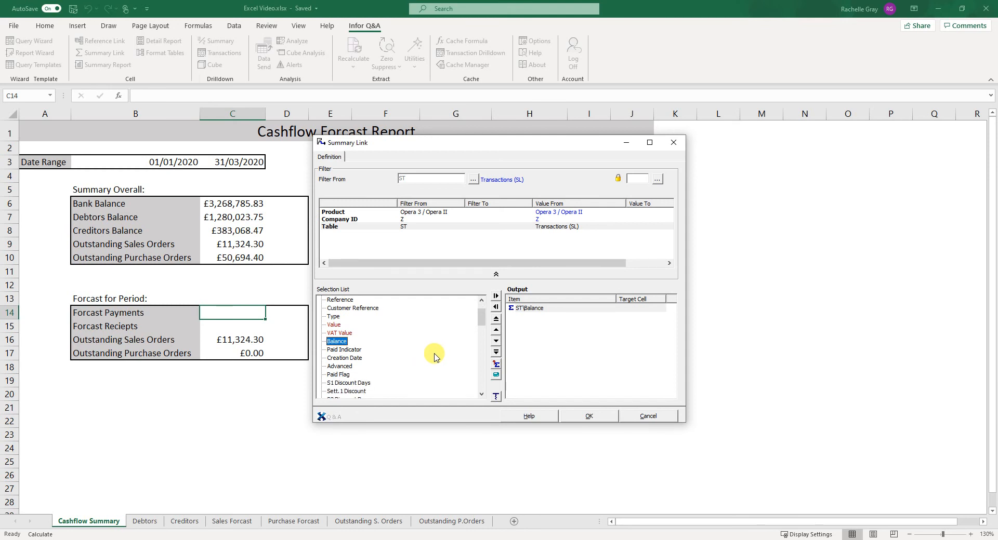
scroll(435, 356, "down", 2)
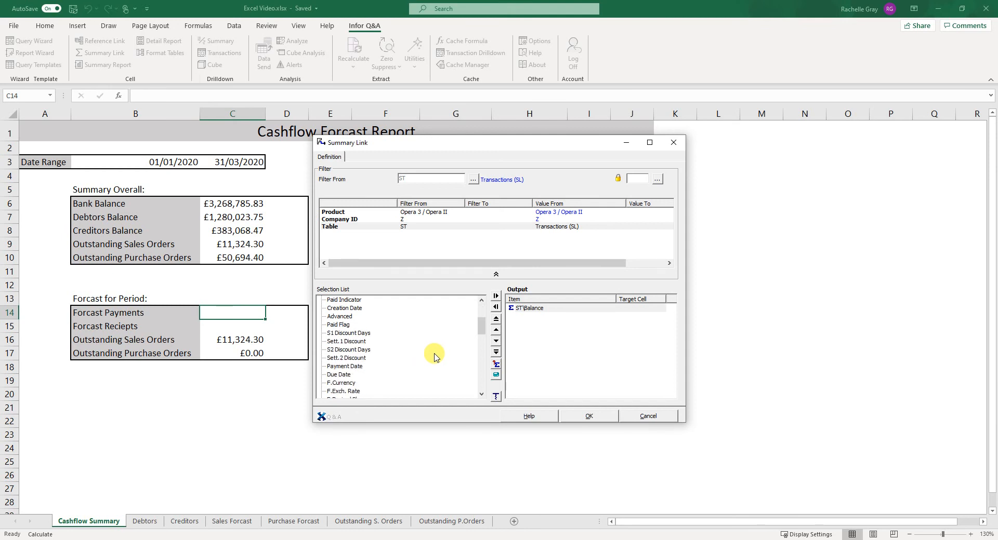
left_click(340, 376)
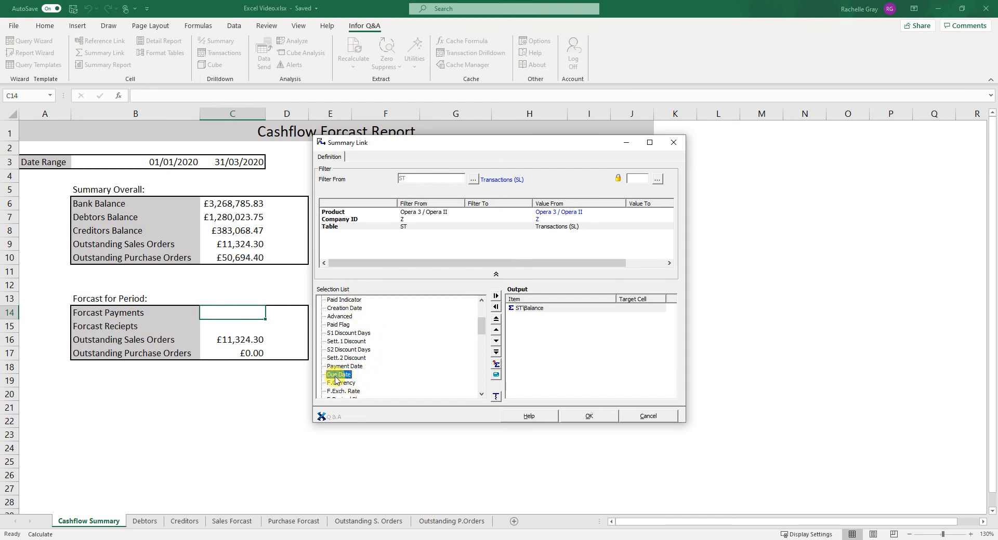
left_click_drag(339, 375, 385, 251)
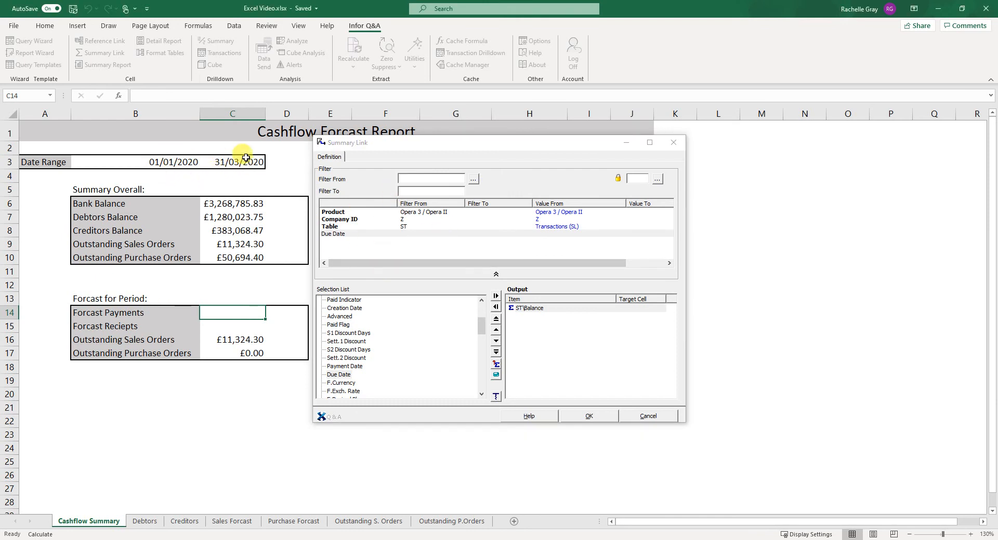
left_click(419, 179)
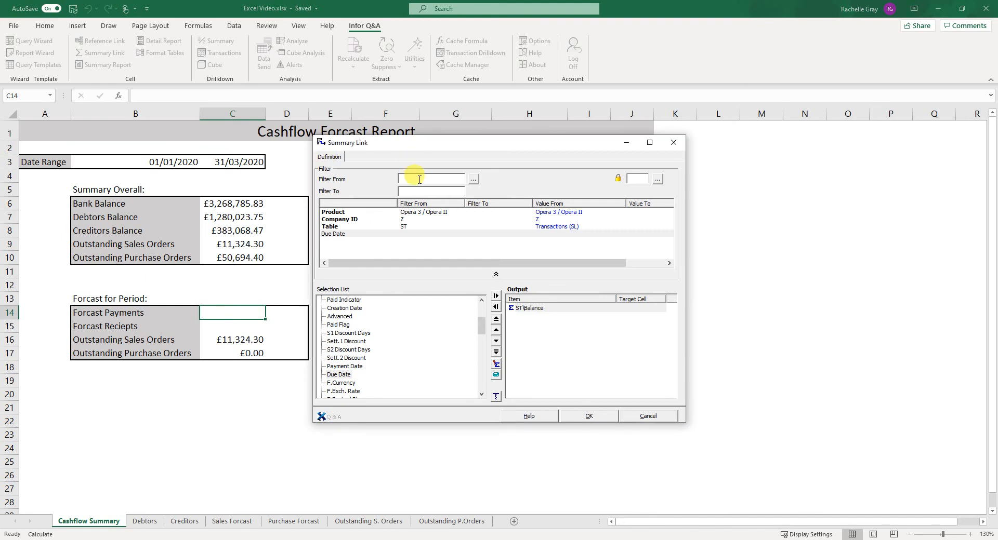
left_click(177, 162)
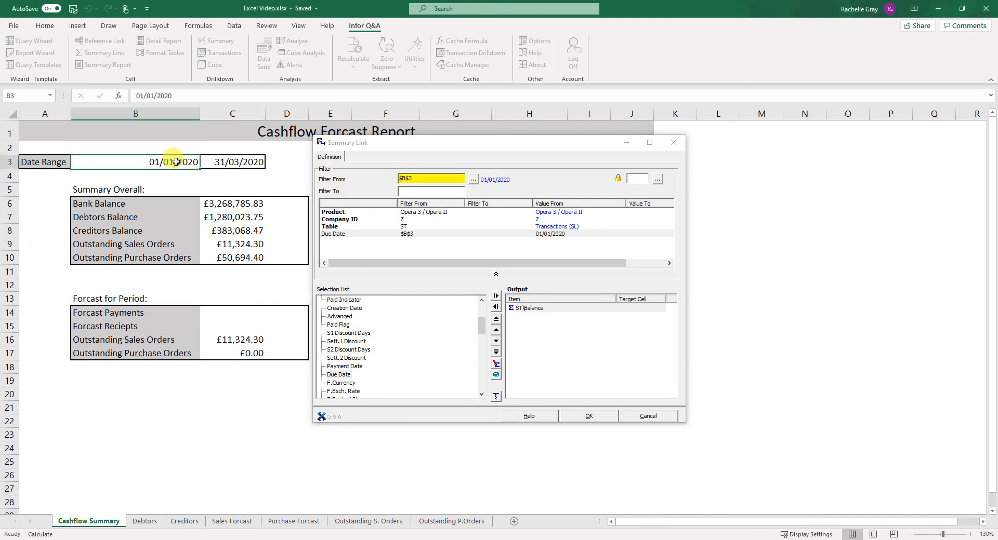
left_click(403, 179)
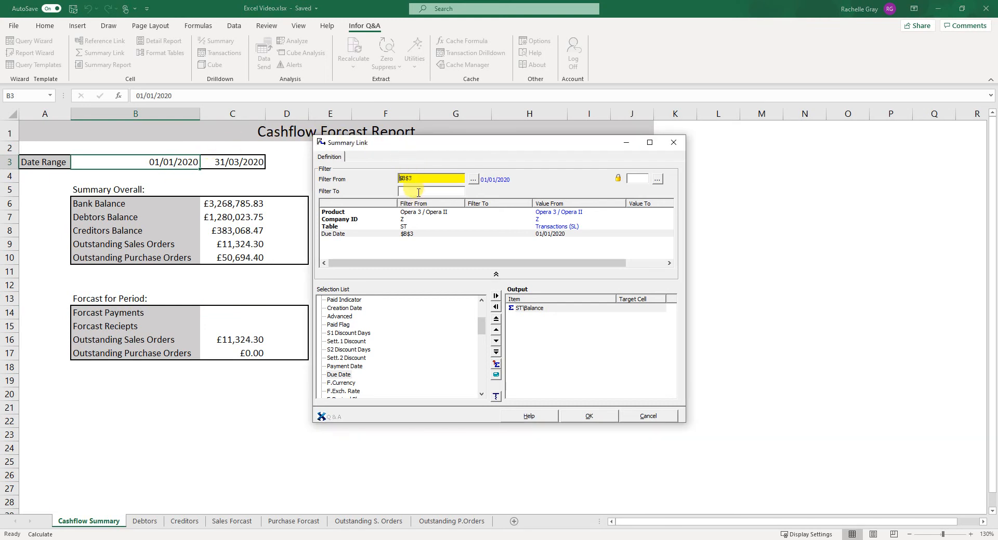
left_click(418, 192)
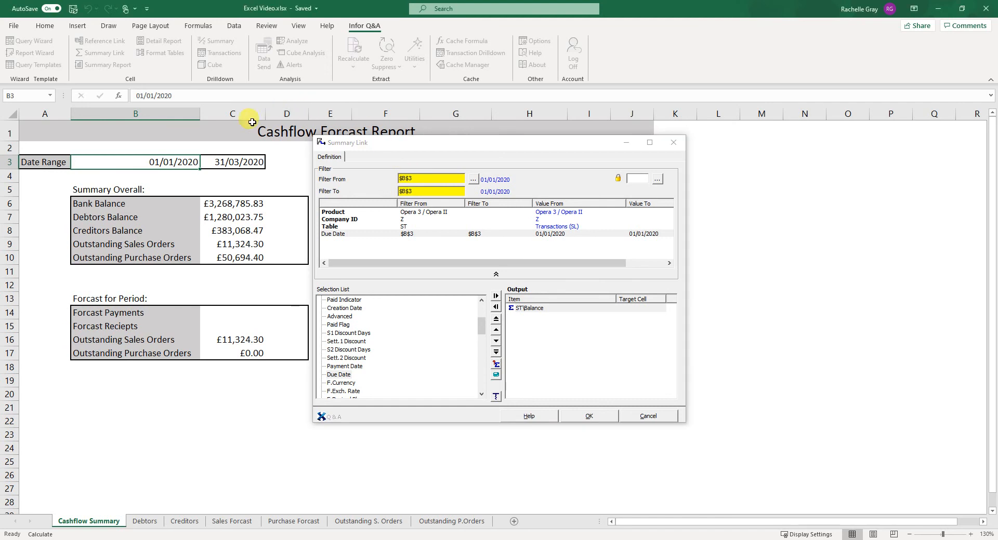
left_click(230, 162)
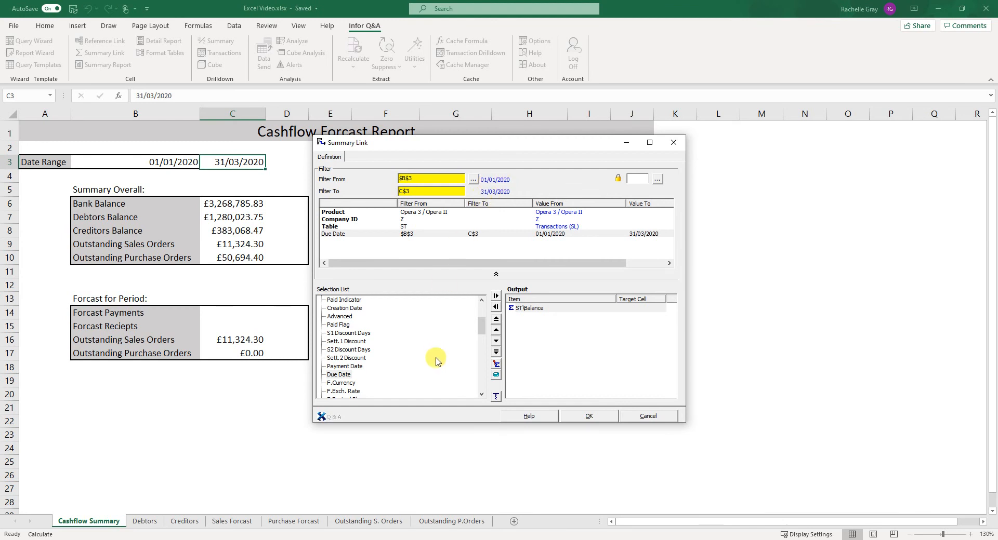
left_click(589, 417)
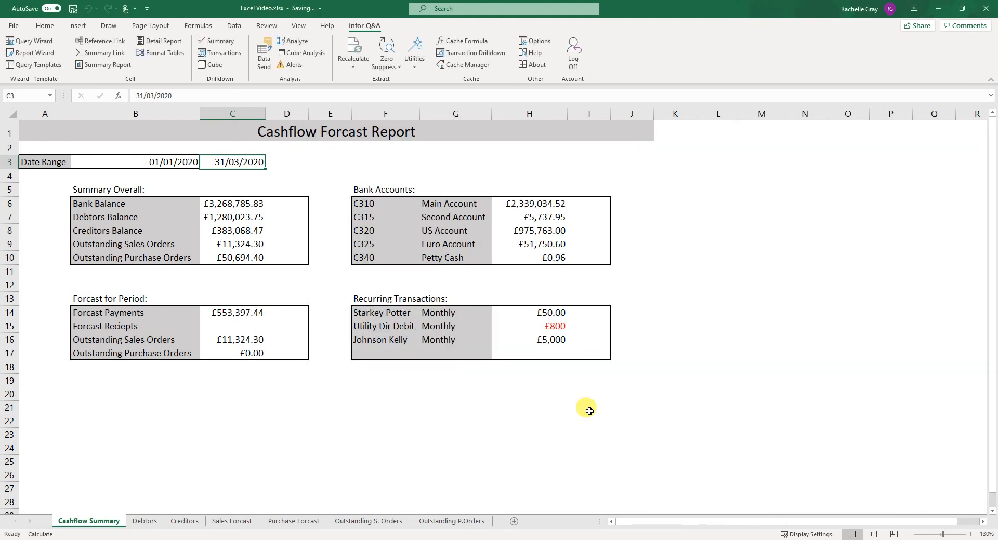
left_click(240, 215)
left_click(249, 313)
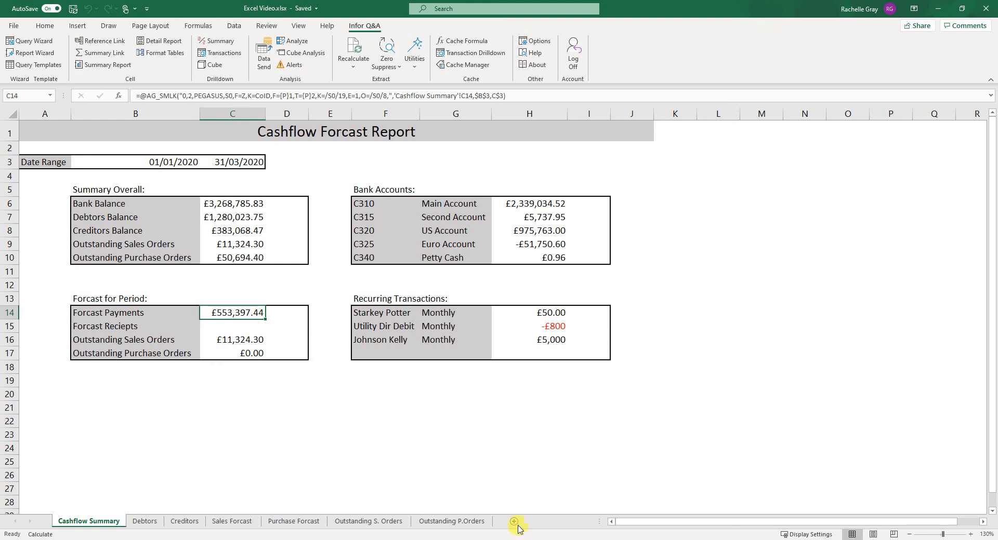
Look over the CRED.XLS Purchase Ledger Creditors Report workbook, then close it
mouse_move(517, 529)
left_click(484, 496)
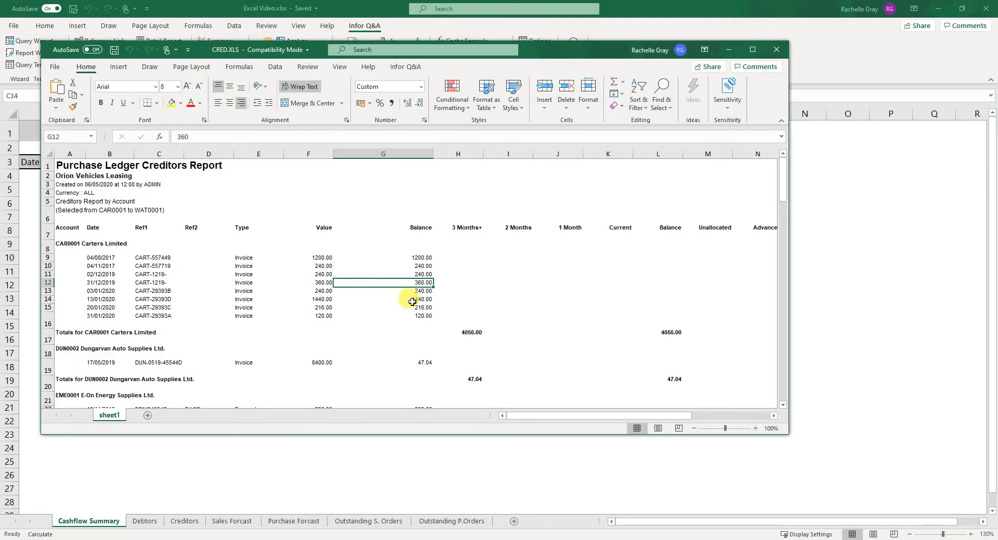
left_click(49, 155)
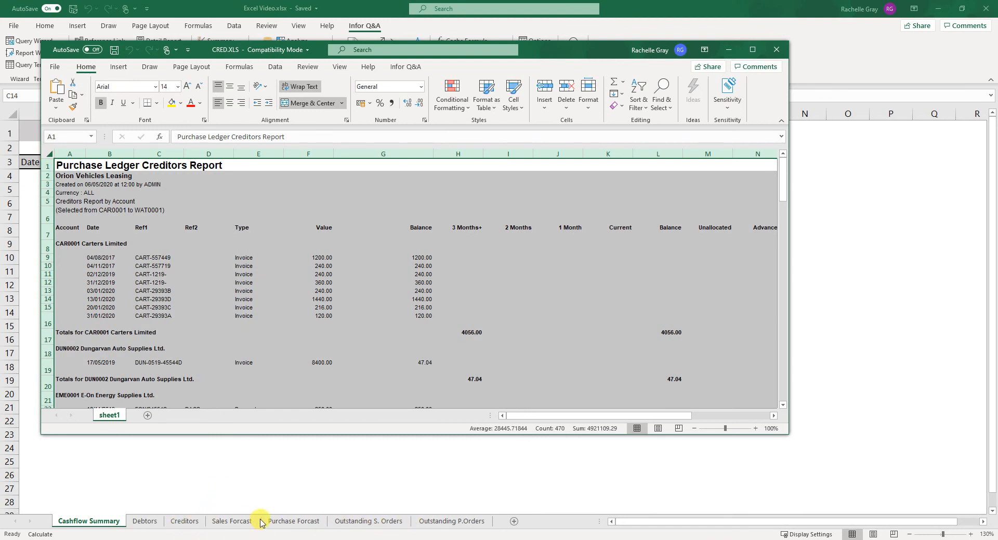
left_click(776, 49)
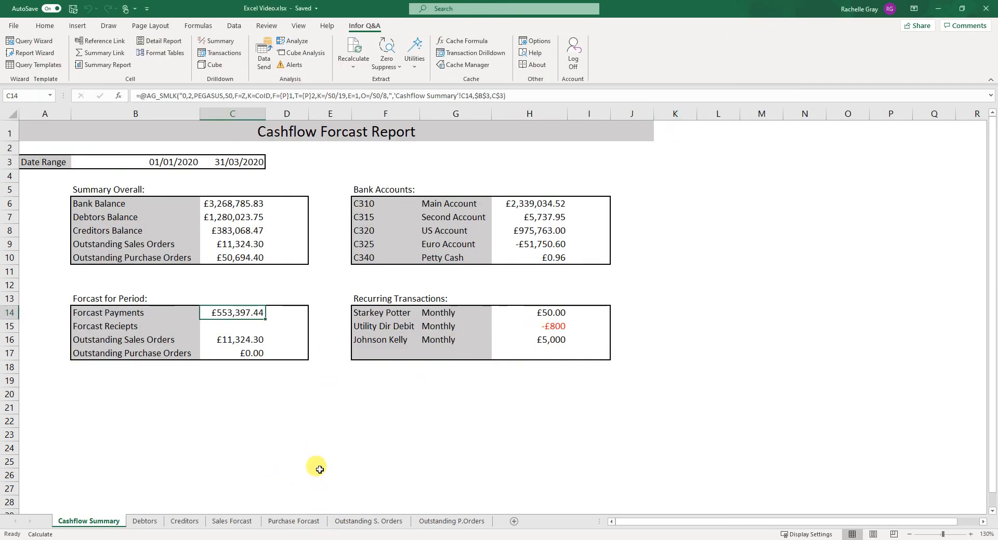
Review the Sales Forcast sheet's title and description alongside the date range on the Cashflow Summary sheet
left_click(225, 525)
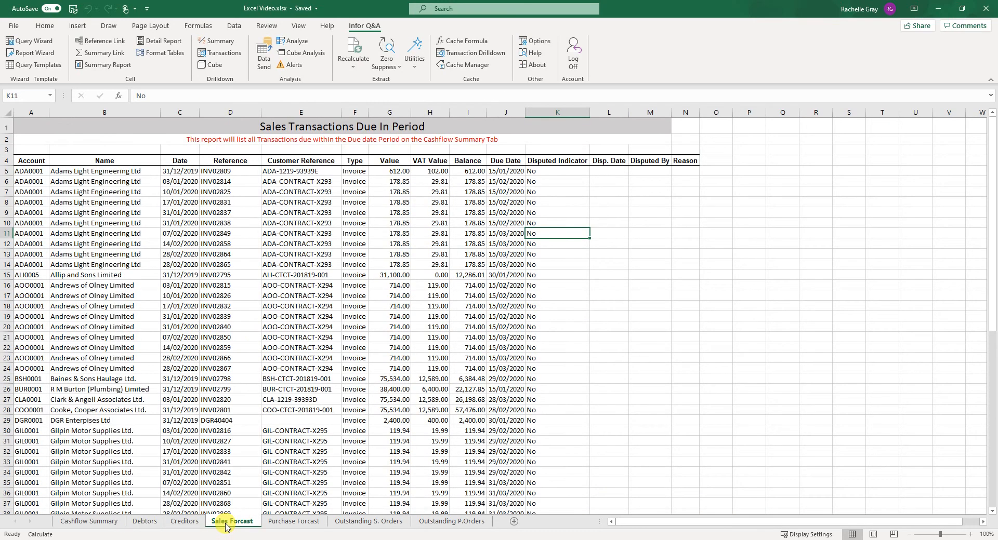
left_click(349, 123)
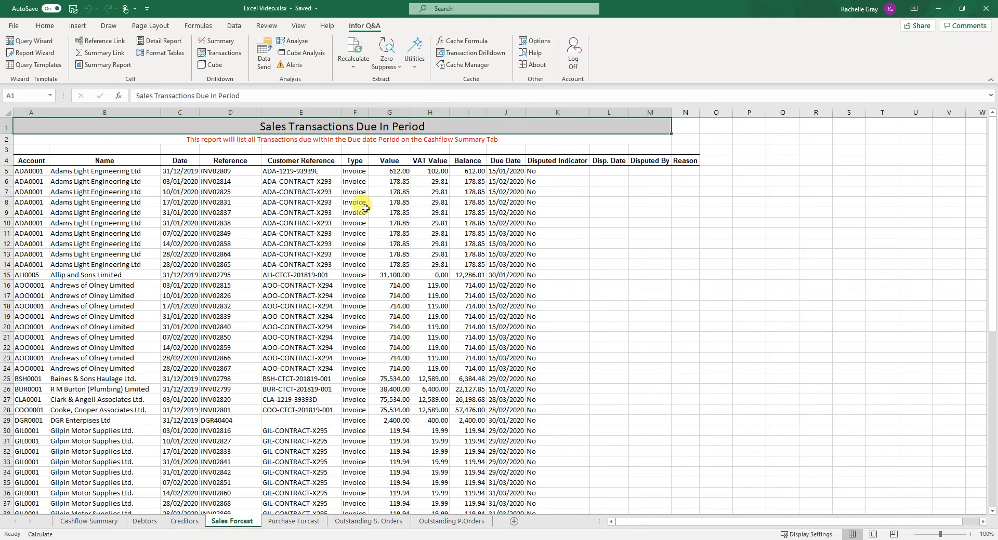
left_click(202, 139)
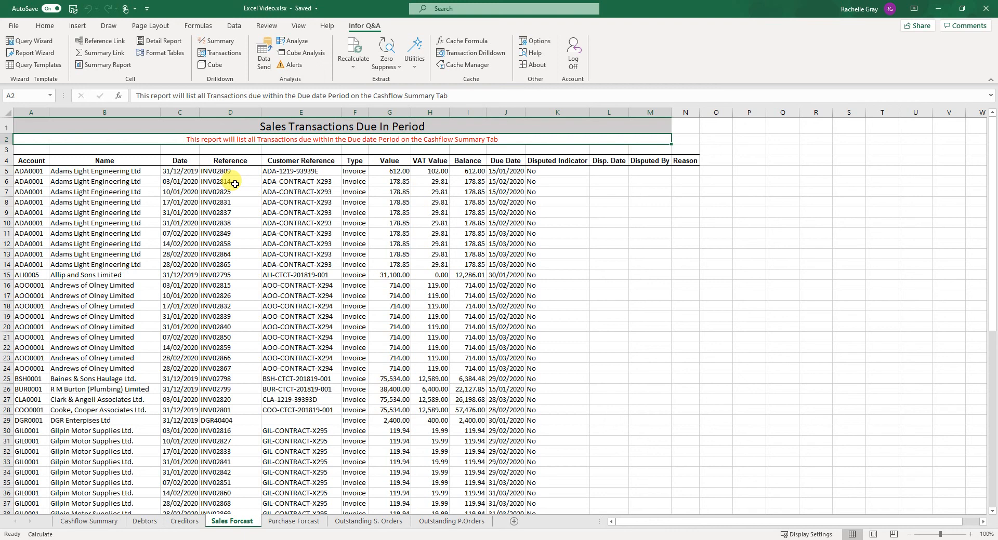
left_click(115, 523)
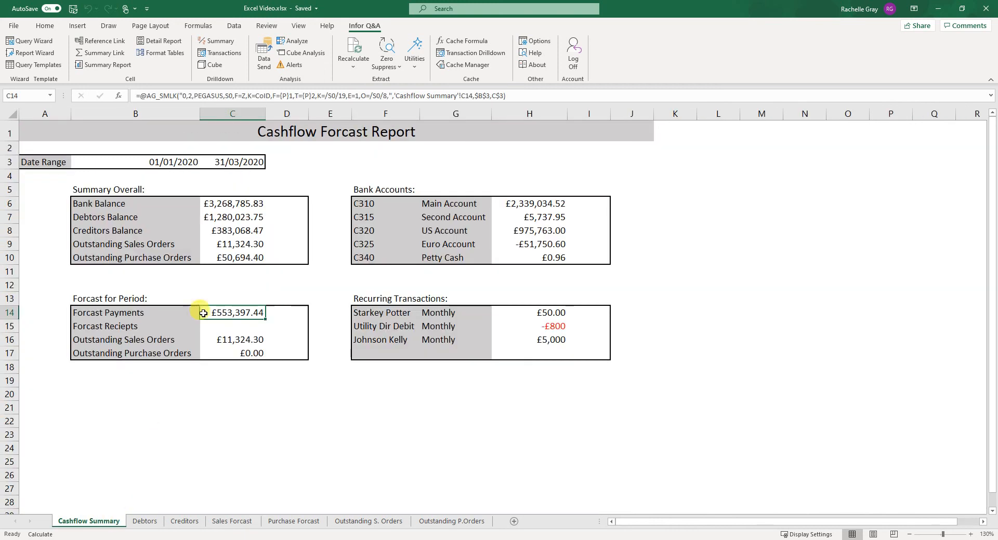
left_click(214, 161)
left_click(175, 166)
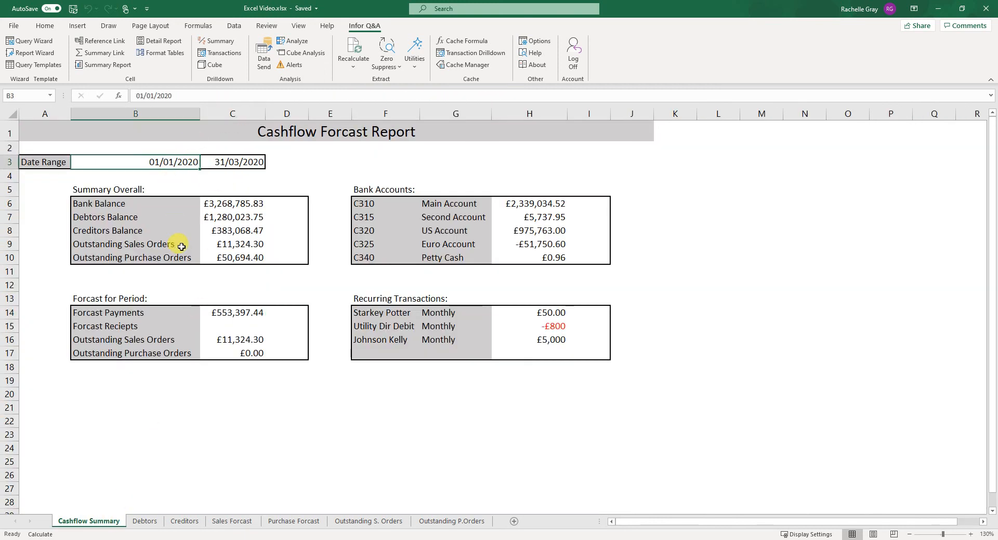
left_click(247, 521)
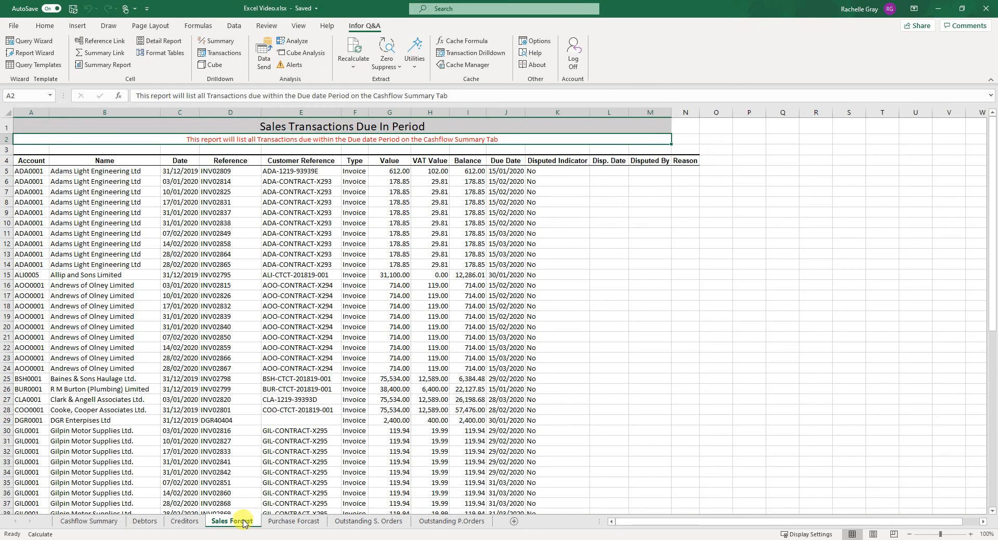
Inspect the Summary Report definition behind the Sales Forcast sheet and its Balance and Due Date filters, then cancel it
left_click(250, 151)
left_click(28, 162)
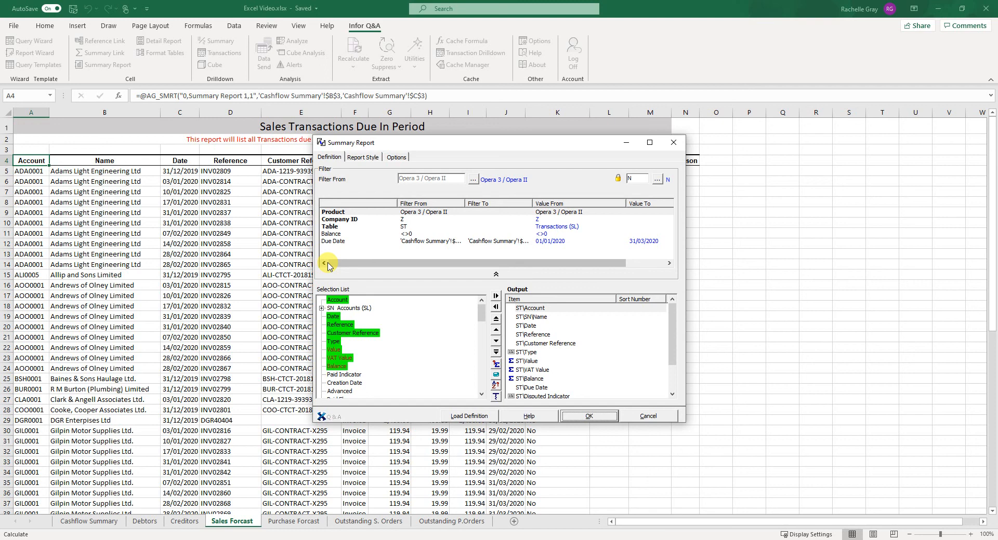
left_click(342, 235)
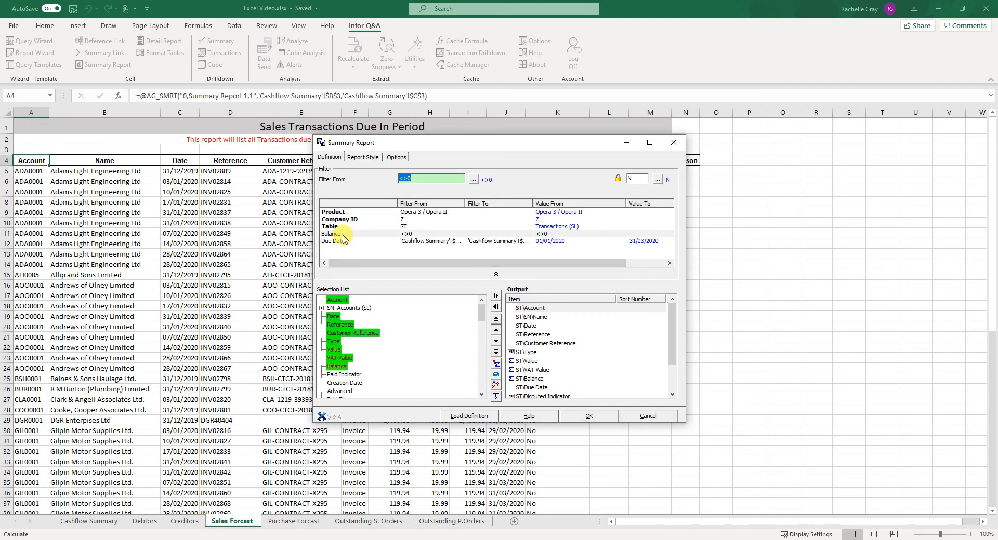
left_click(359, 228)
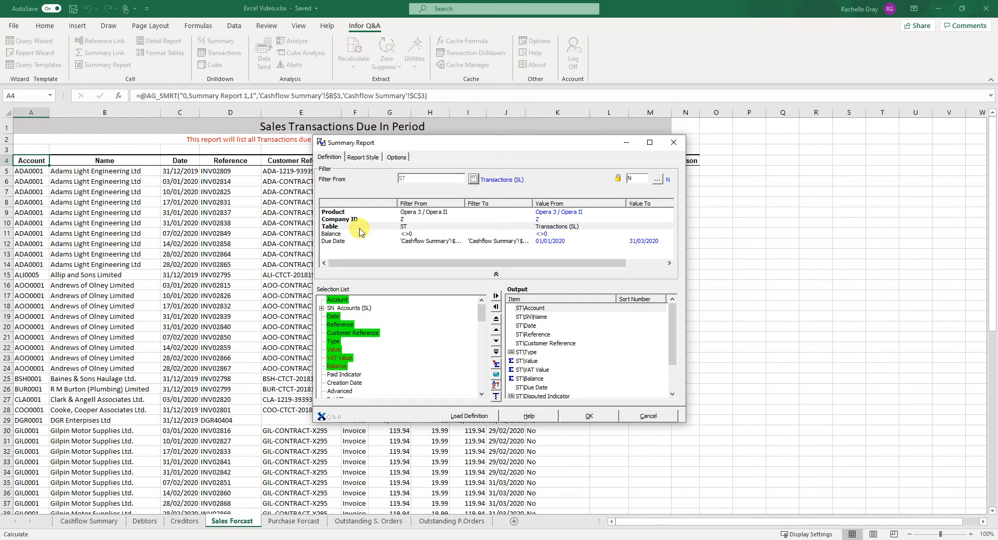
left_click(357, 237)
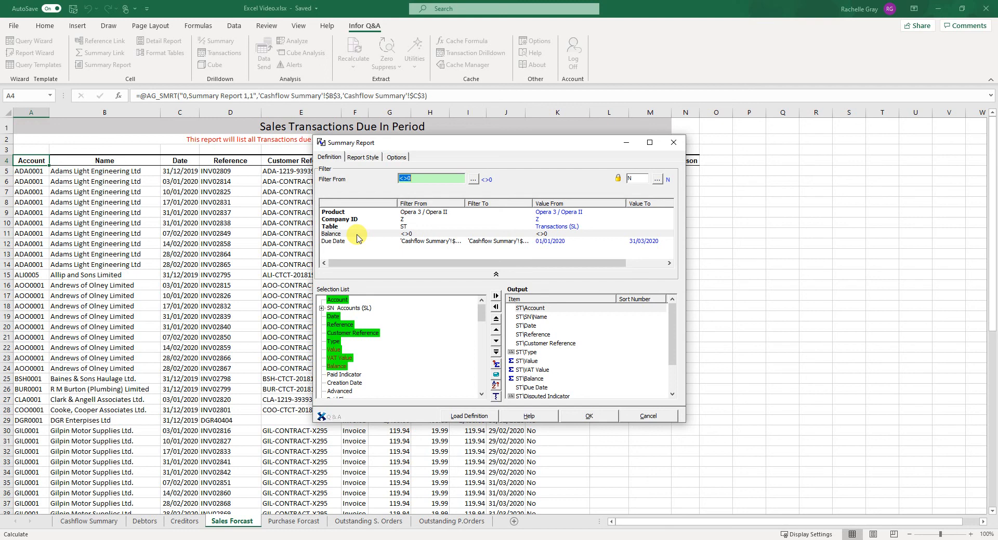
left_click(356, 243)
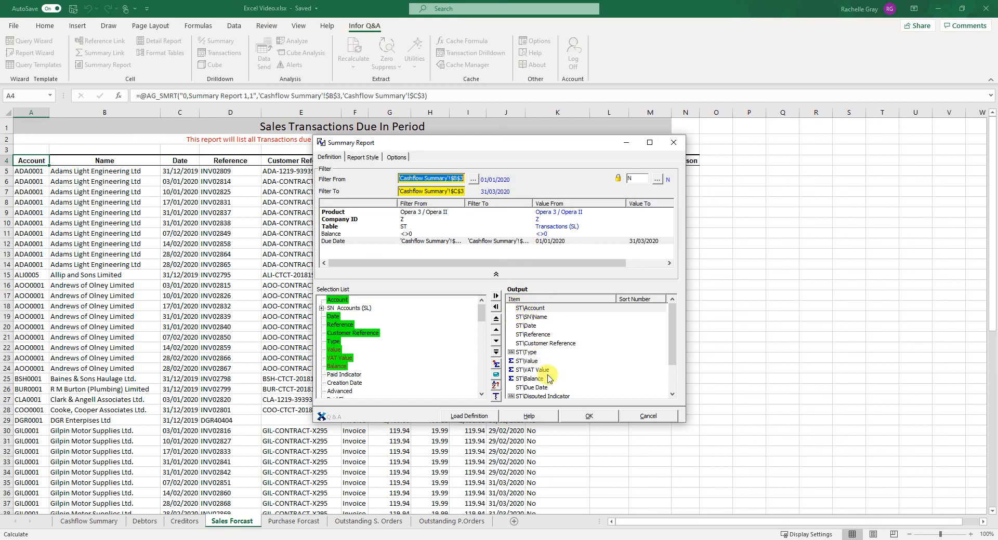
left_click_drag(491, 144, 634, 245)
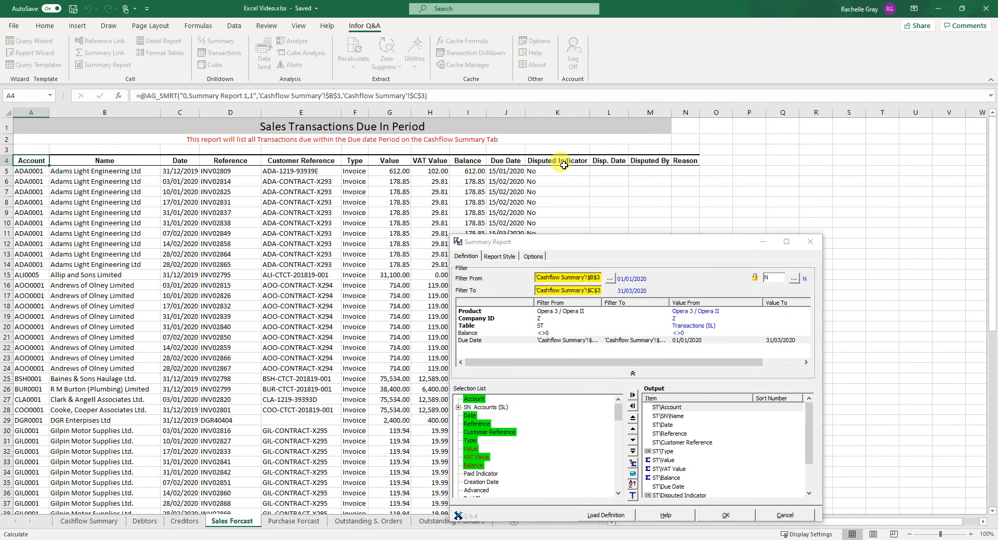
left_click(629, 266)
left_click_drag(619, 235, 770, 180)
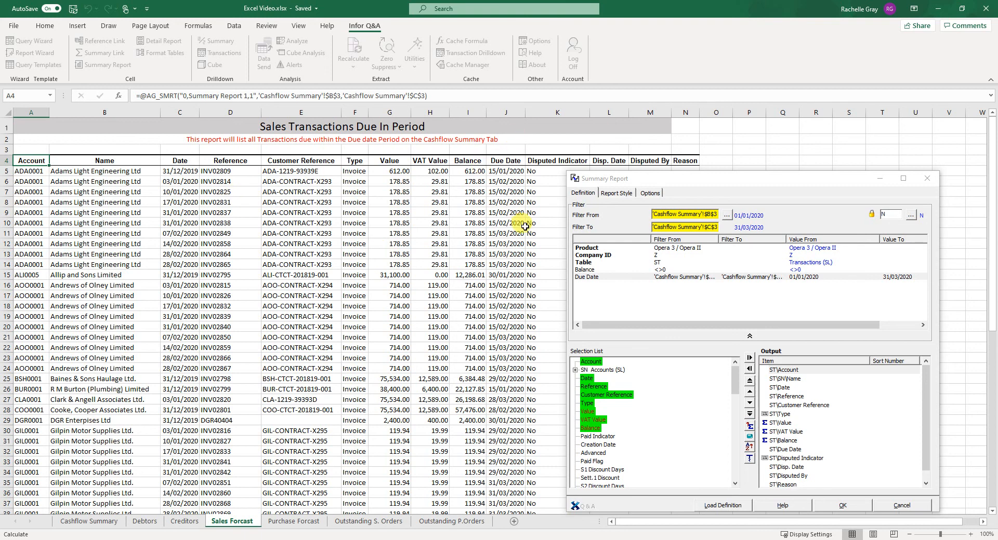
left_click(549, 162)
left_click(609, 161)
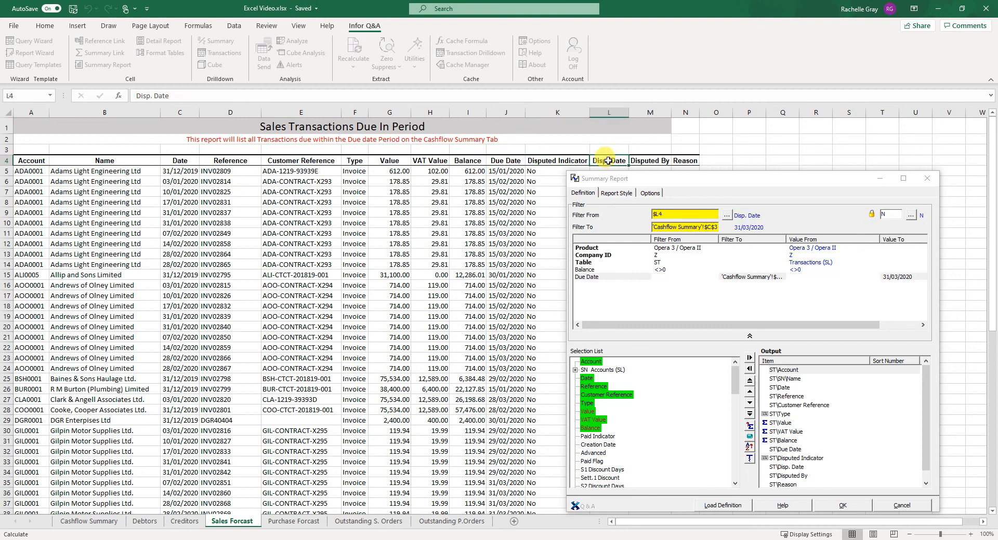
left_click(665, 159)
left_click(681, 161)
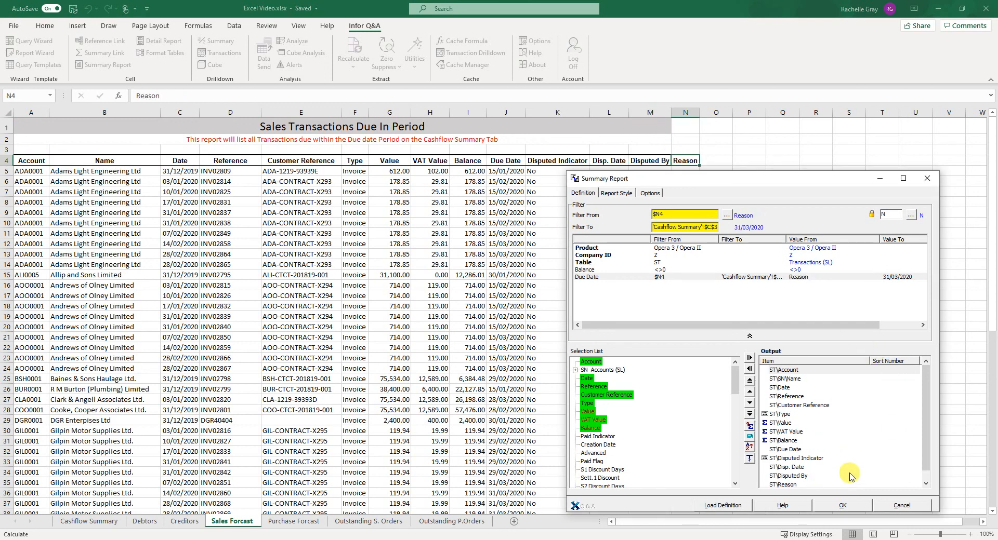
left_click(900, 505)
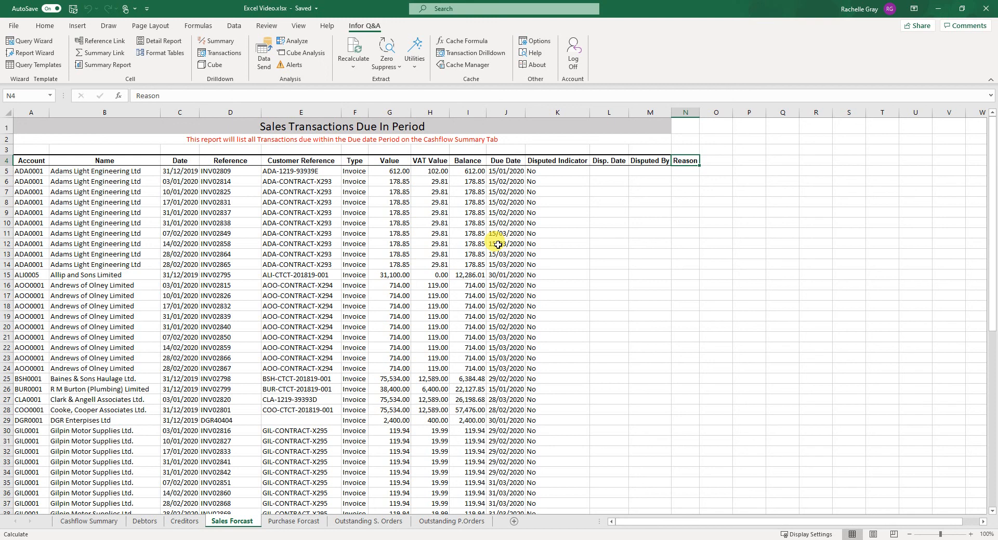
On the Cashflow Summary sheet, change the date range start date to 01/04/2020
left_click(96, 522)
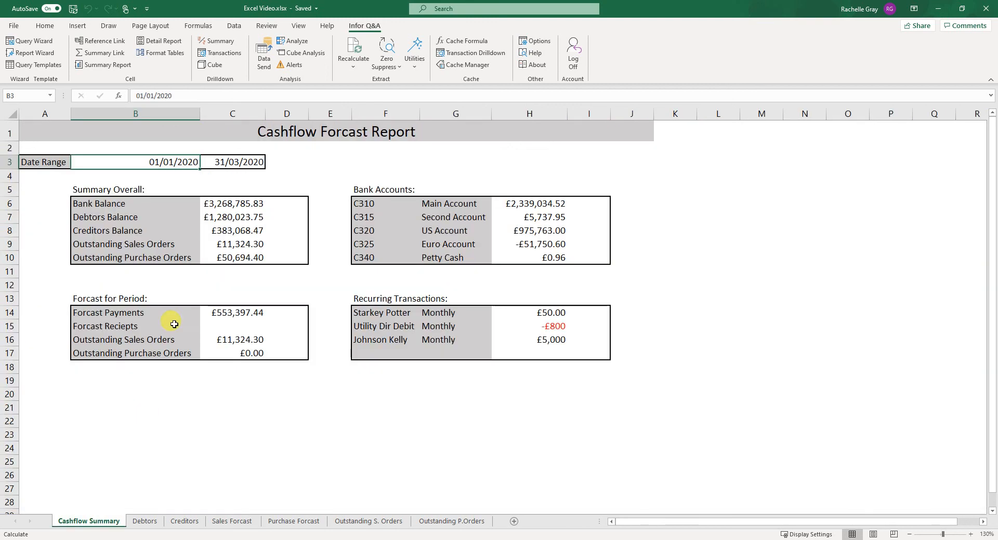
left_click(192, 97)
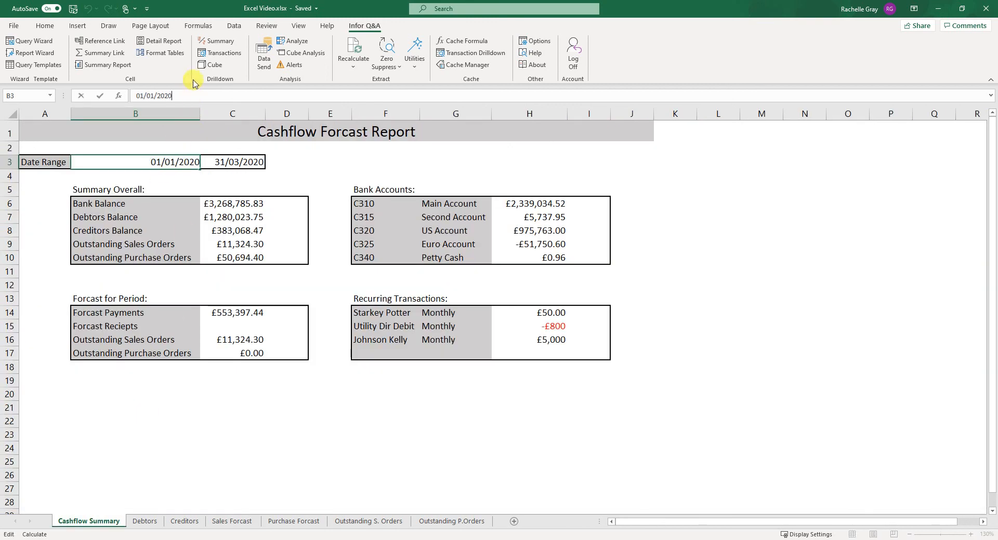
left_click(155, 95)
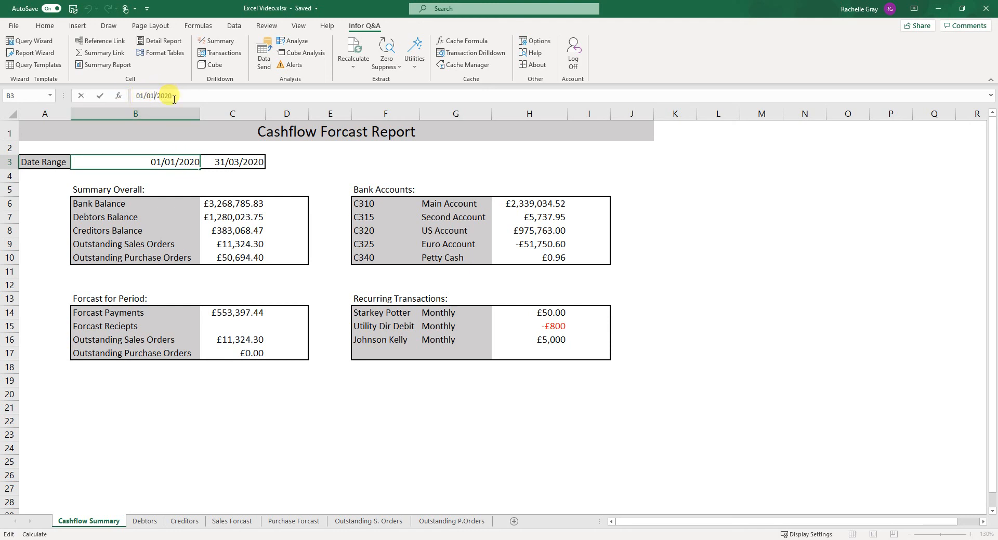
key("BackSpace")
type("4")
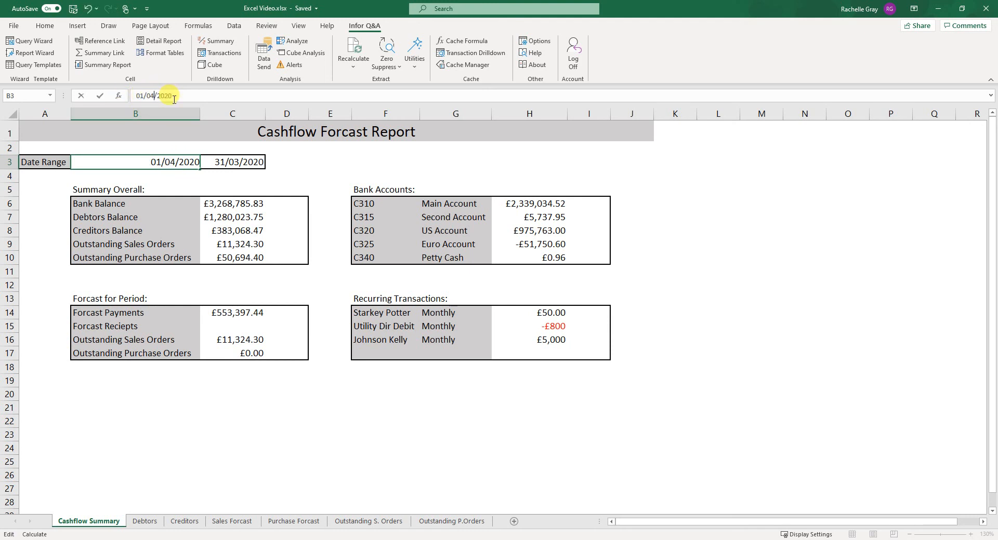
left_click(228, 162)
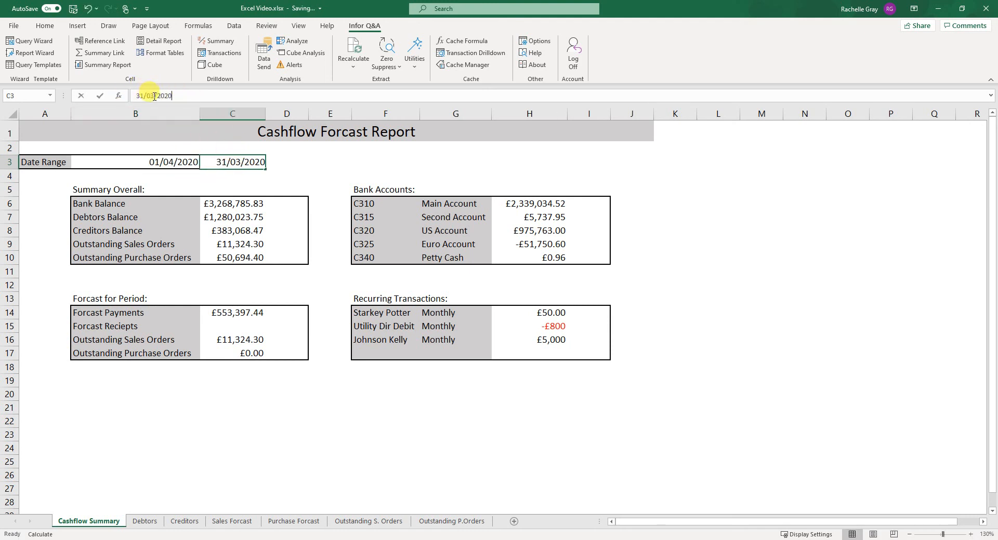
Set the date range end date to 31/05/2020 and recalculate the Cashflow Summary worksheet
left_click(153, 96)
key("BackSpace")
type("5")
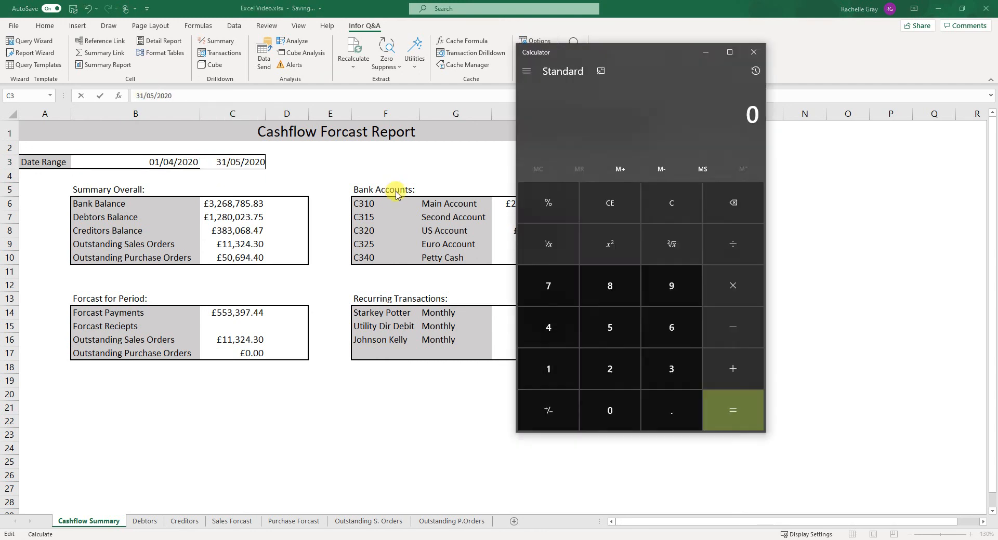
left_click(280, 174)
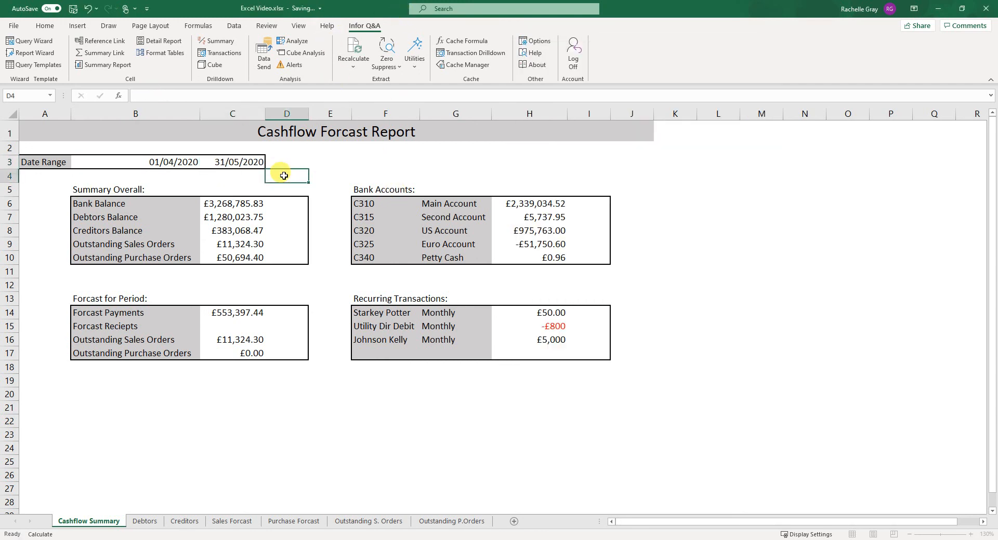
left_click(353, 57)
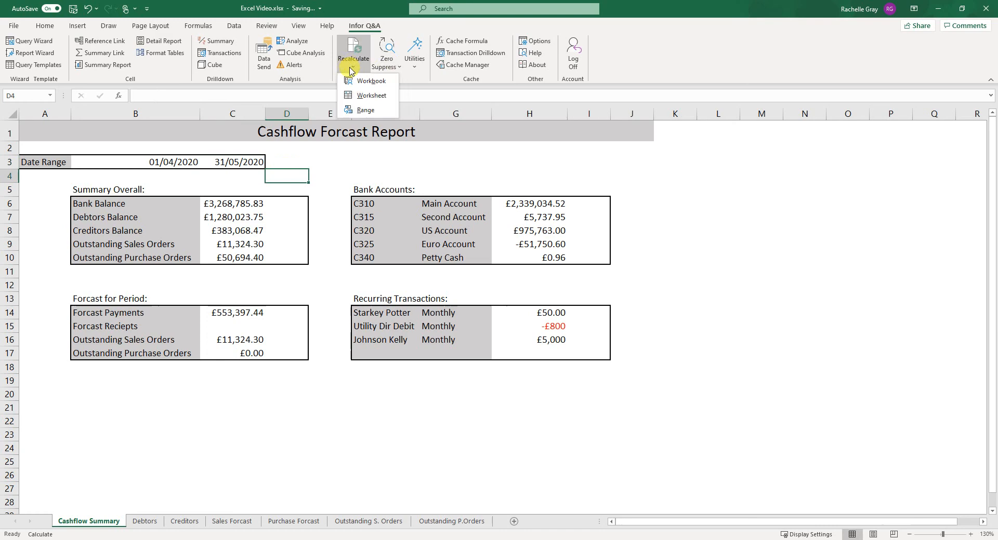
left_click(364, 94)
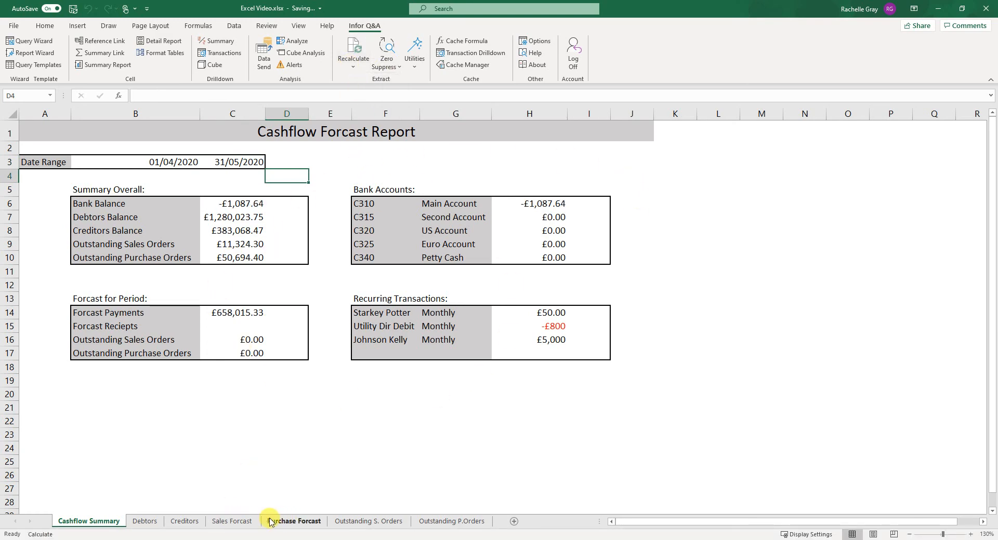
Switch to the Sales Forcast sheet and recalculate the whole workbook
left_click(232, 521)
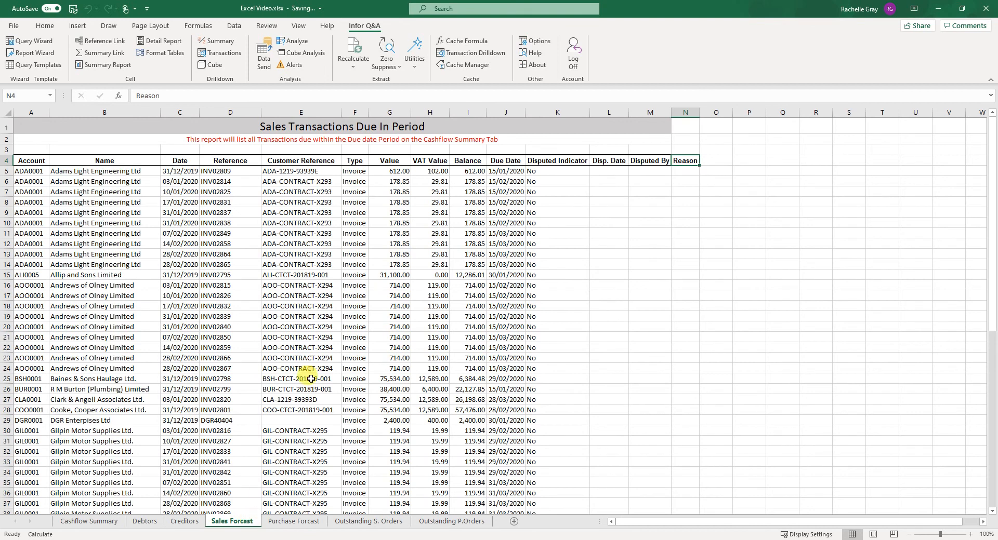
left_click(353, 57)
left_click(371, 82)
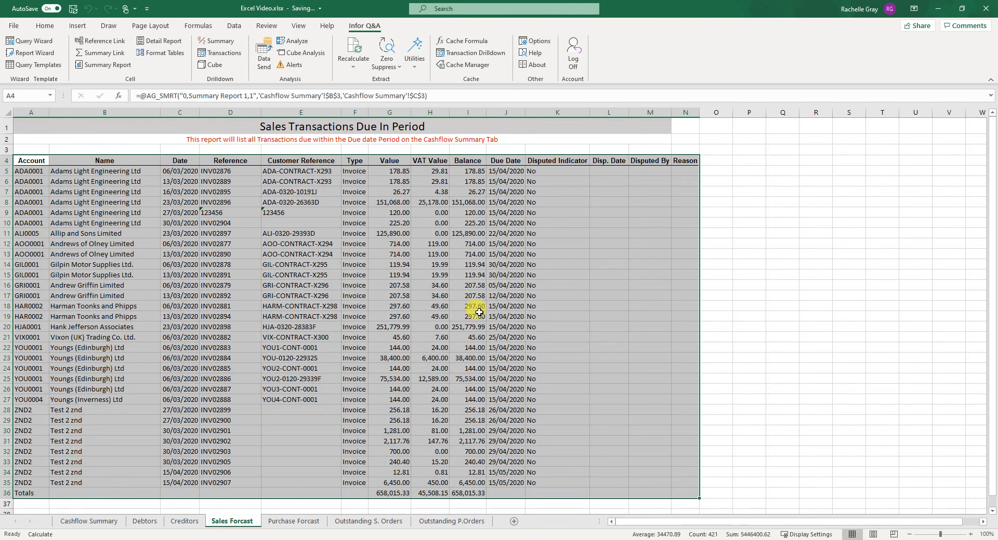
left_click(712, 161)
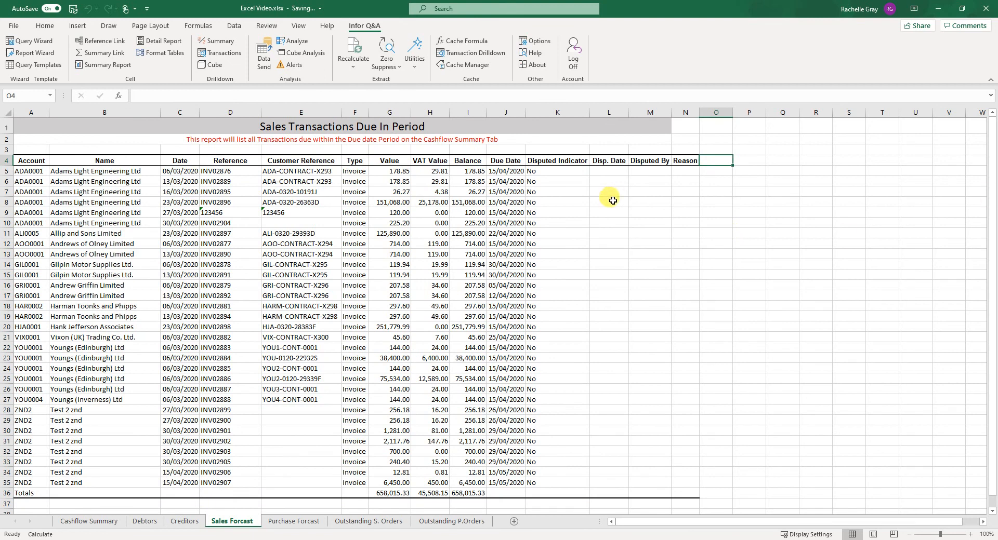
left_click(616, 170)
left_click(644, 168)
left_click(685, 170)
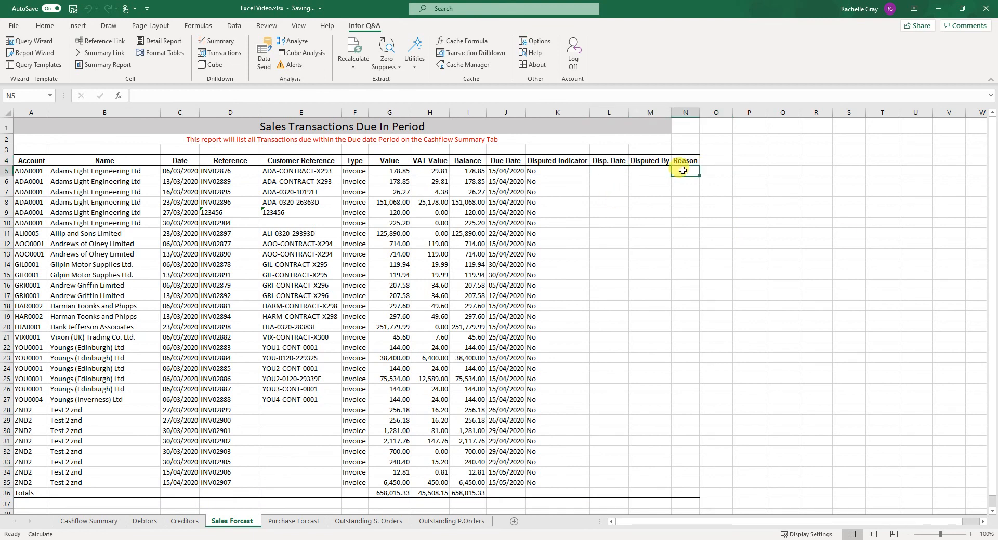